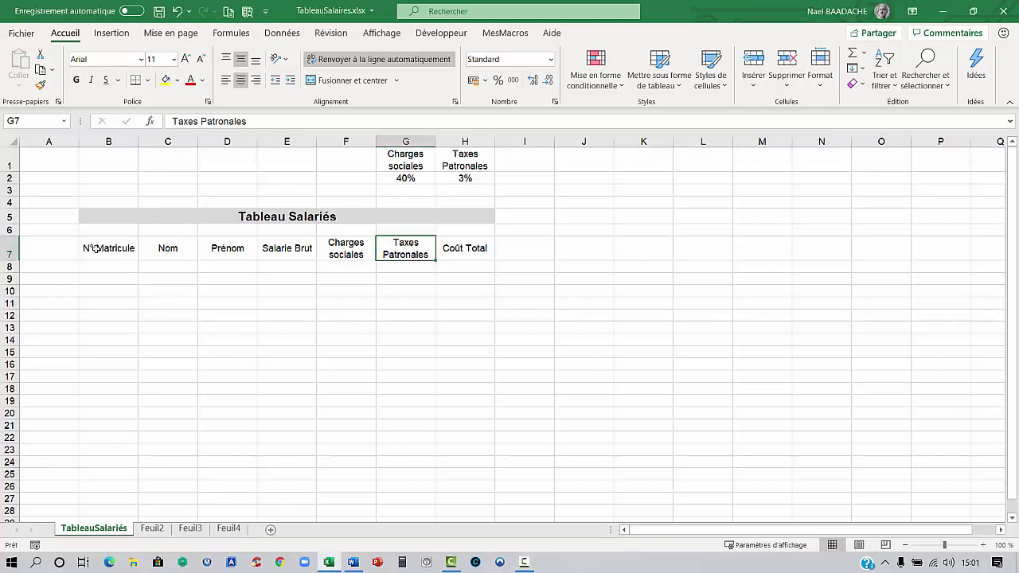
- Select B7:H8, the salary headers from N° Matricule to Coût Total plus the empty row below
{"action": "mouse_move", "coordinate": [97, 249]}
{"action": "left_mouse_down"}
{"action": "mouse_move", "coordinate": [354, 245]}
{"action": "mouse_move", "coordinate": [462, 266]}
{"action": "left_mouse_up"}
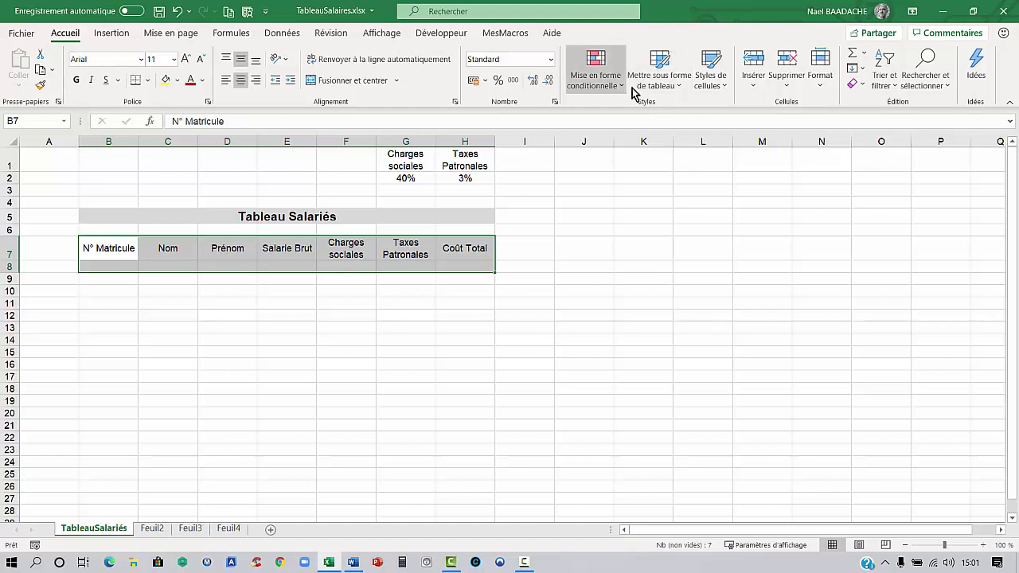
- Format B7:H8 as a table in Bleu clair style 2, with the first row as headers
{"action": "left_click", "coordinate": [676, 88]}
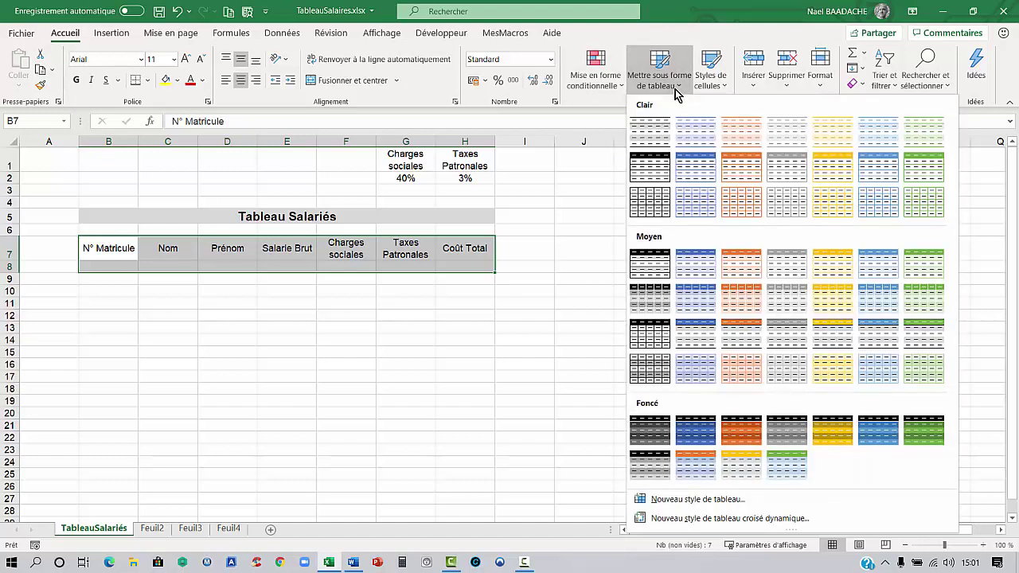
{"action": "left_click", "coordinate": [692, 143]}
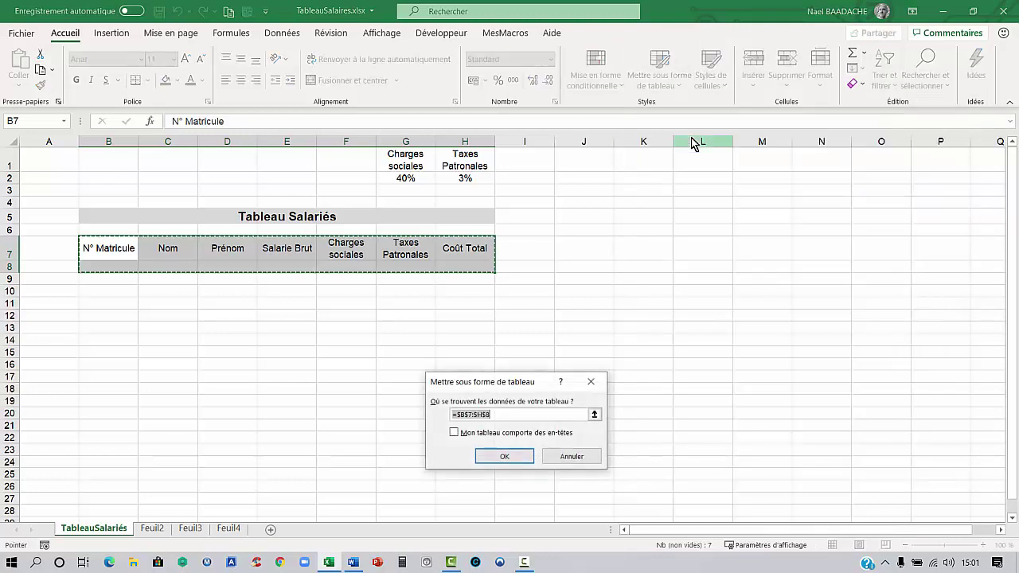
{"action": "mouse_move", "coordinate": [502, 387]}
{"action": "left_mouse_down"}
{"action": "mouse_move", "coordinate": [681, 262]}
{"action": "mouse_move", "coordinate": [599, 244]}
{"action": "left_mouse_up"}
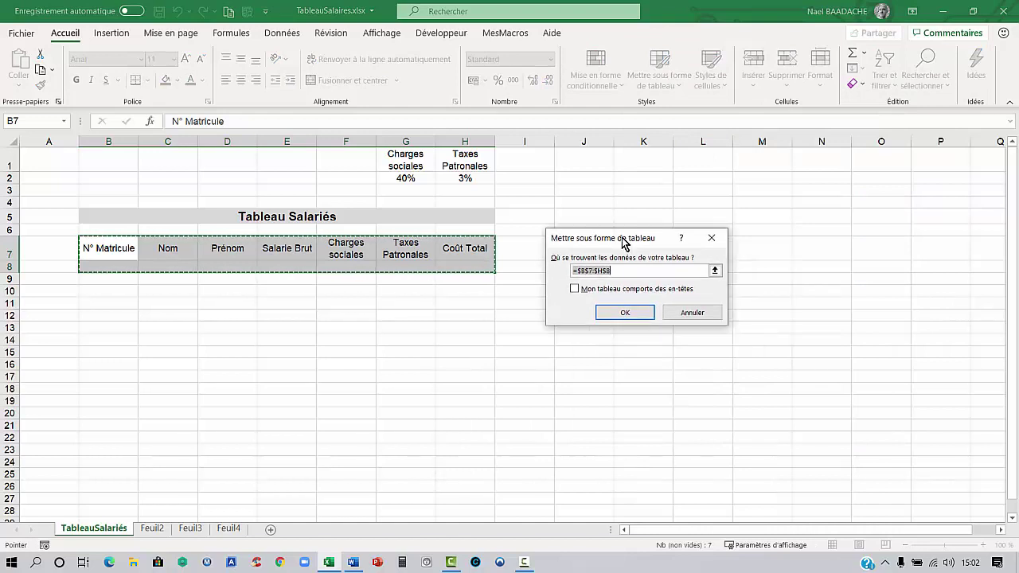
{"action": "left_click", "coordinate": [576, 290]}
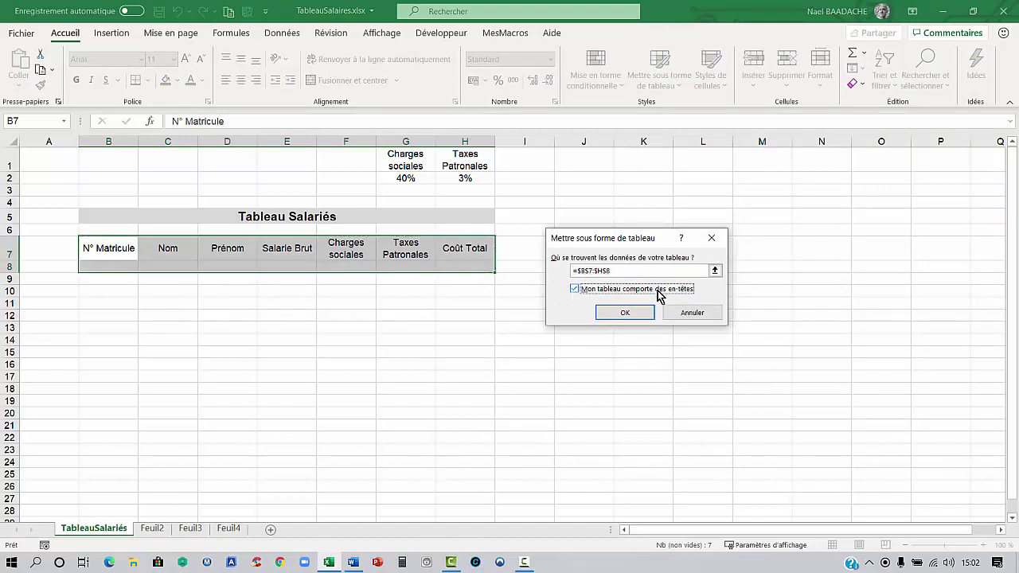
{"action": "left_click", "coordinate": [625, 314]}
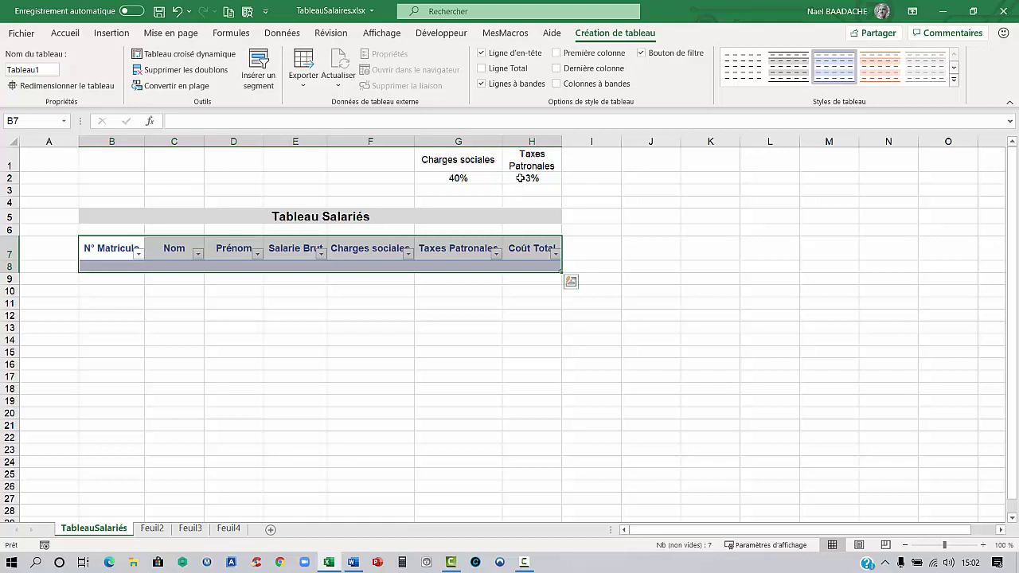
- Turn off the Tableau1 header filter buttons with Données > Filtrer
{"action": "left_click", "coordinate": [385, 263]}
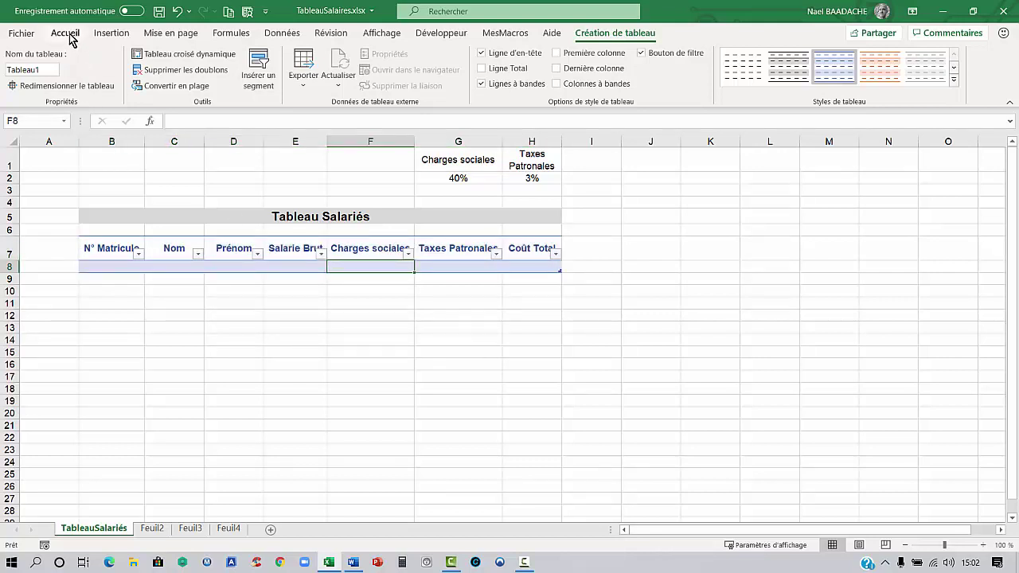
{"action": "left_click", "coordinate": [288, 40]}
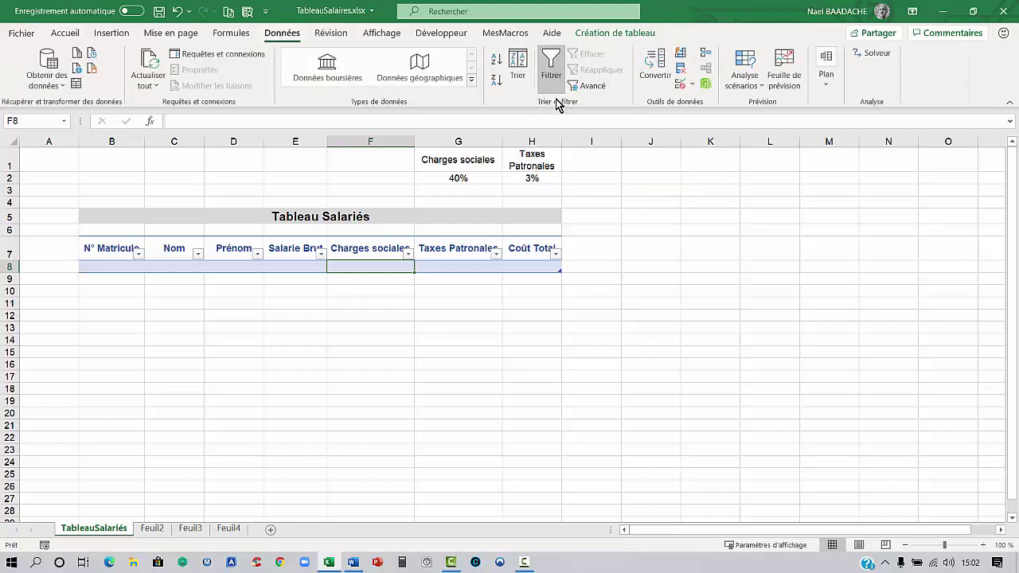
{"action": "left_click", "coordinate": [553, 69]}
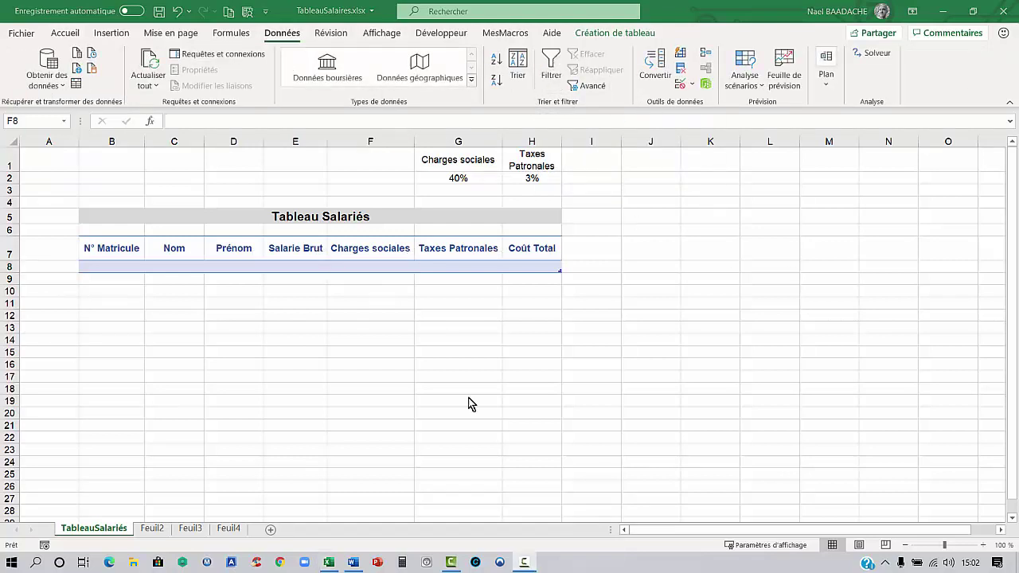
{"action": "left_click", "coordinate": [363, 265]}
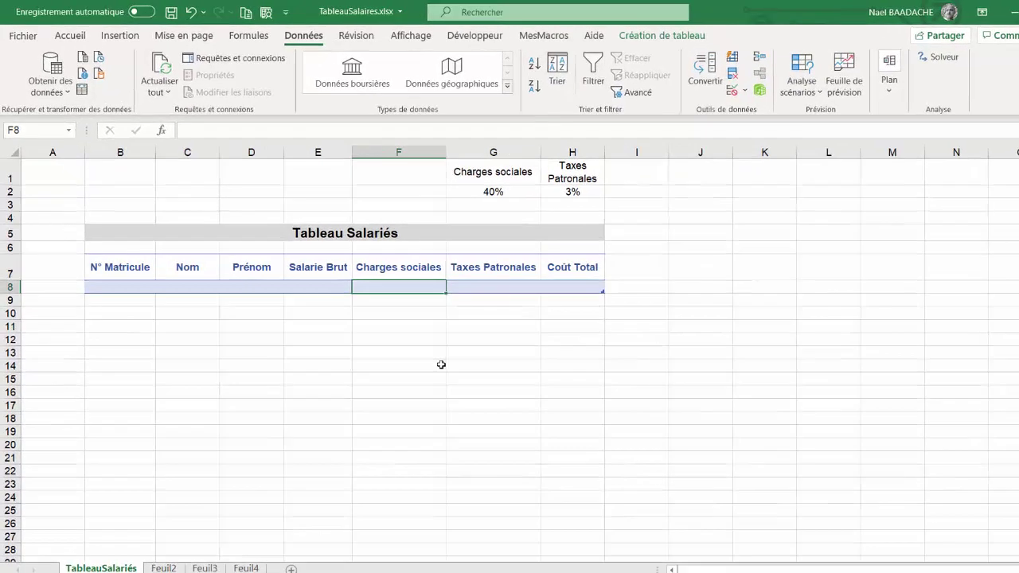
- Enter =E8*$G$2 in F8 so Charges sociales is gross salary times the 40% rate
{"action": "type", "text": "="}
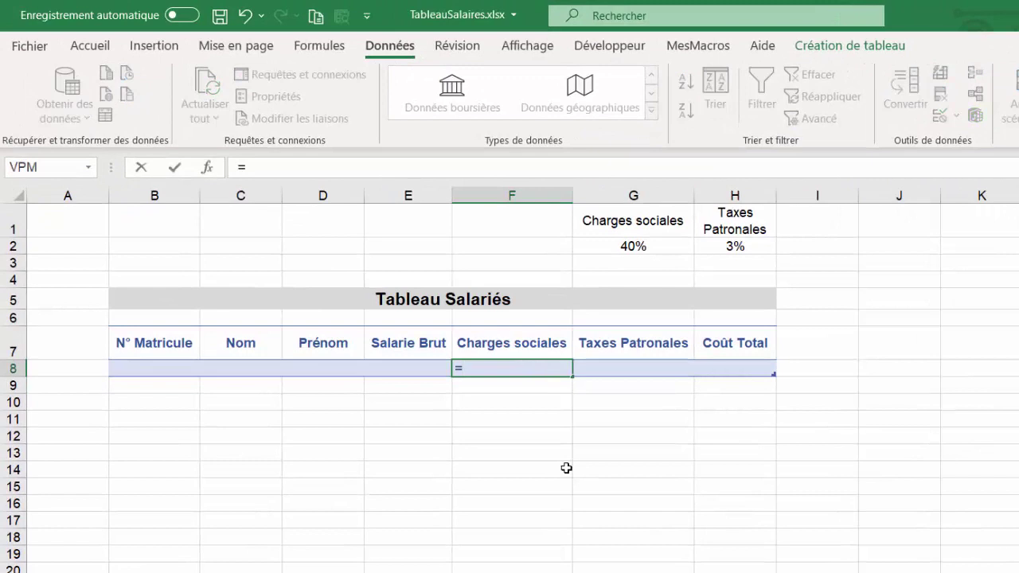
{"action": "left_click", "coordinate": [418, 367]}
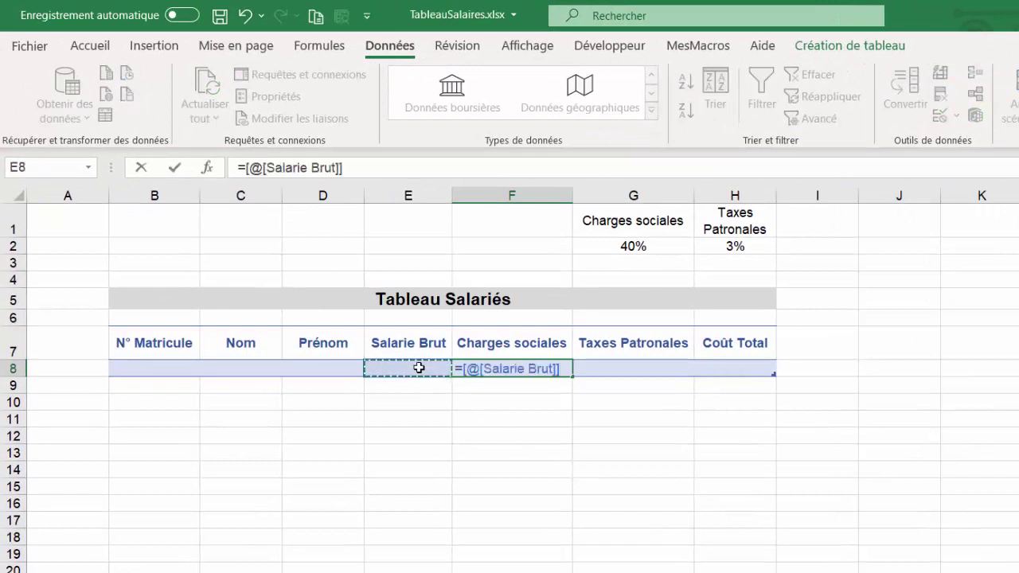
{"action": "type", "text": "*"}
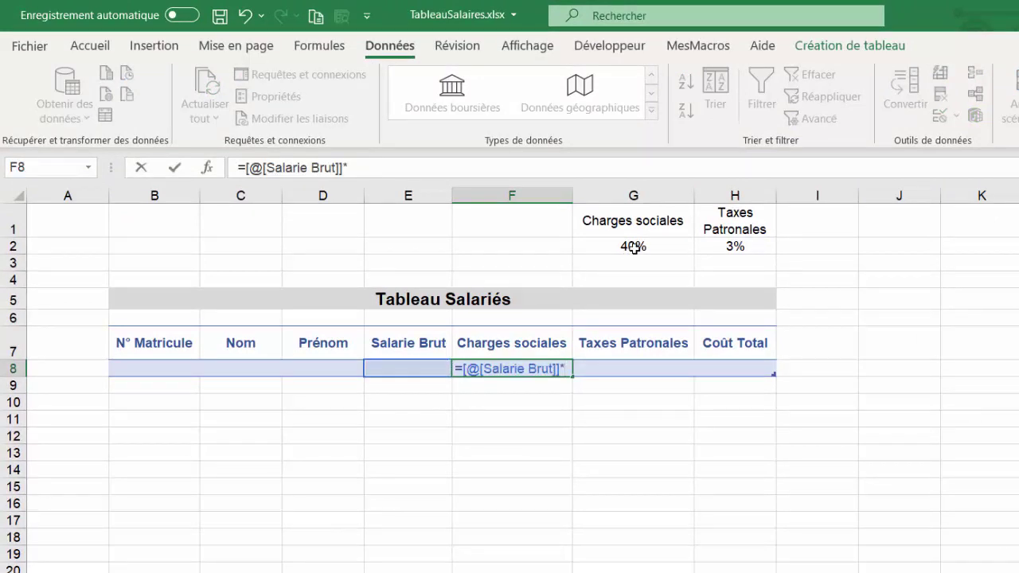
{"action": "left_click", "coordinate": [633, 247]}
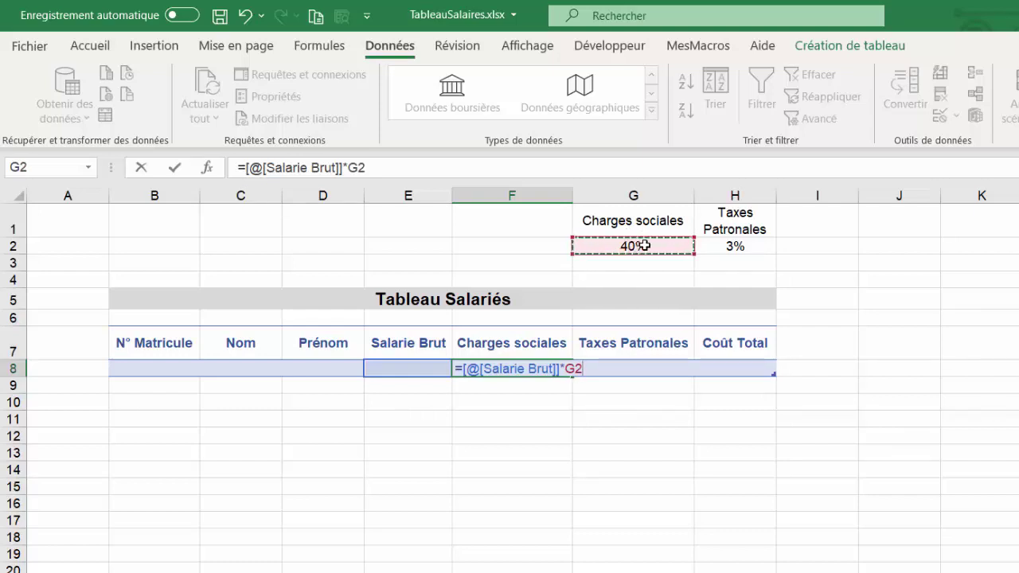
{"action": "key", "text": "F4"}
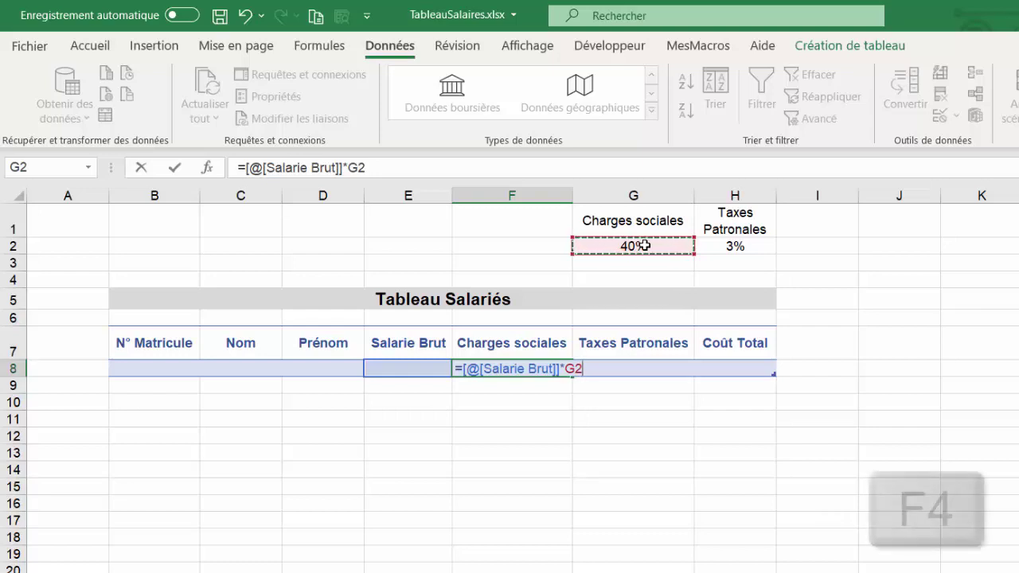
{"action": "key", "text": "F4"}
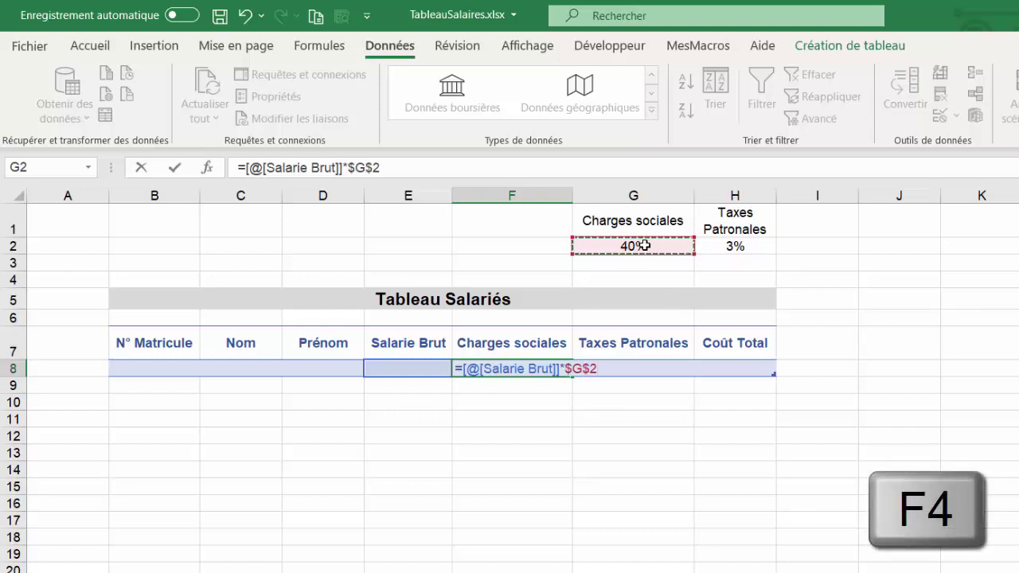
{"action": "key", "text": "Return"}
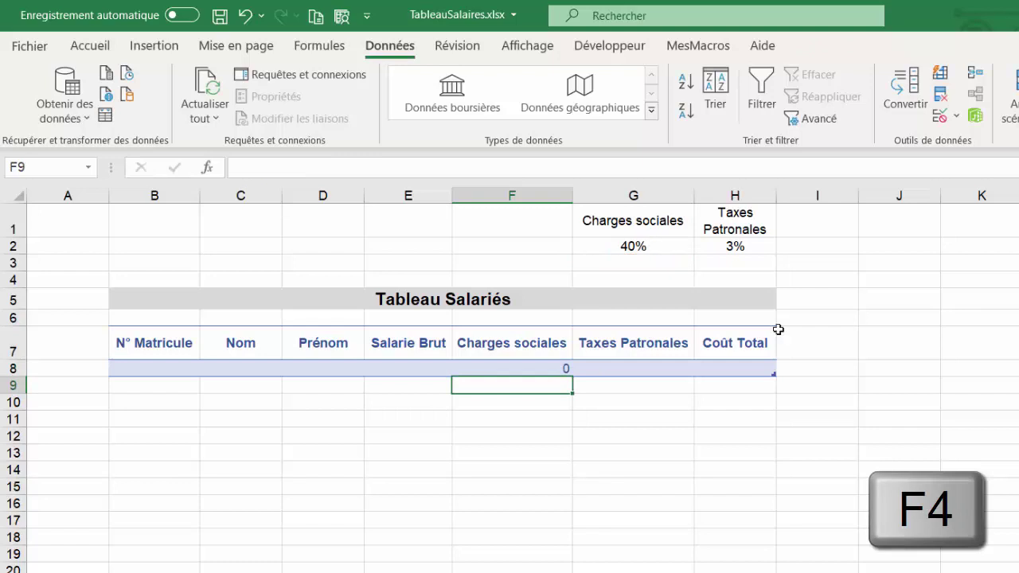
- Enter =E8*$H$2 in G8 so Taxes Patronales is gross salary times the 3% rate
{"action": "left_click", "coordinate": [651, 363]}
{"action": "type", "text": "="}
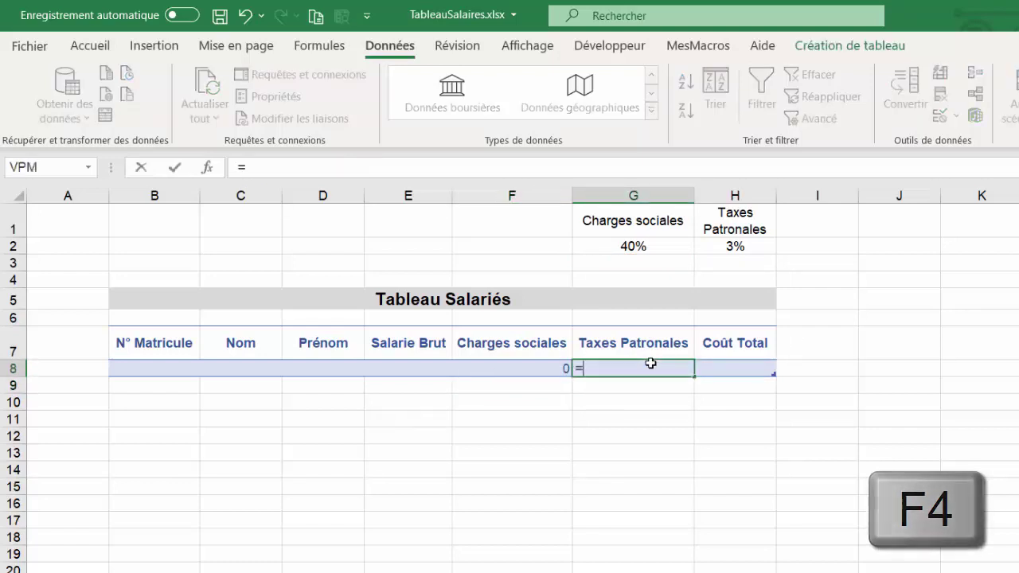
{"action": "left_click", "coordinate": [423, 368]}
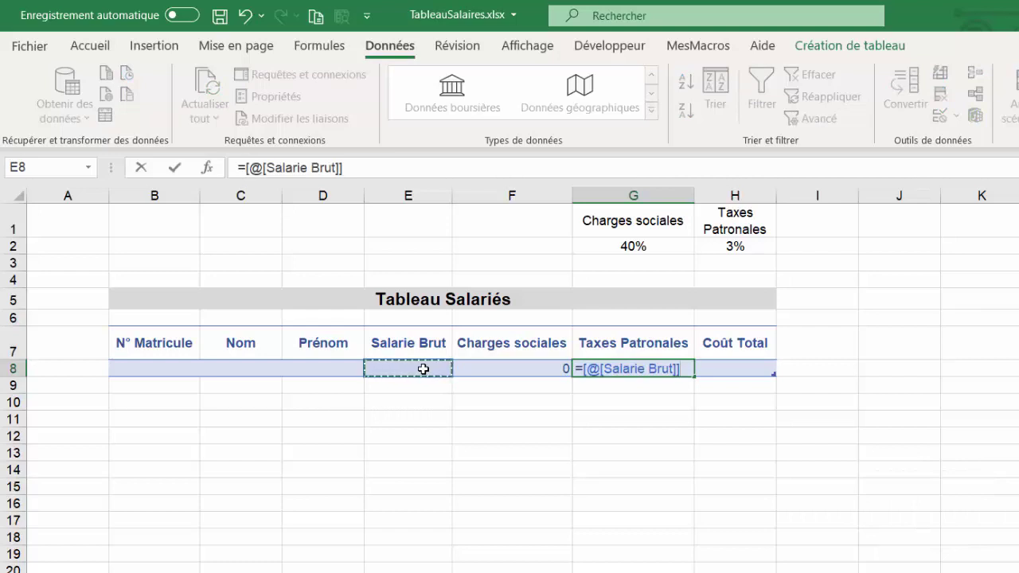
{"action": "type", "text": "*"}
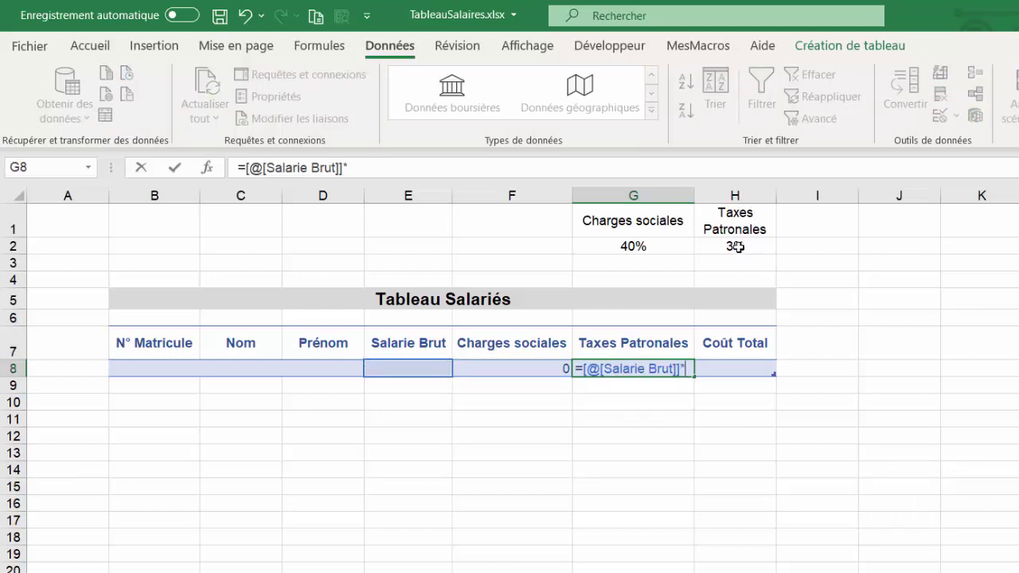
{"action": "left_click", "coordinate": [735, 247]}
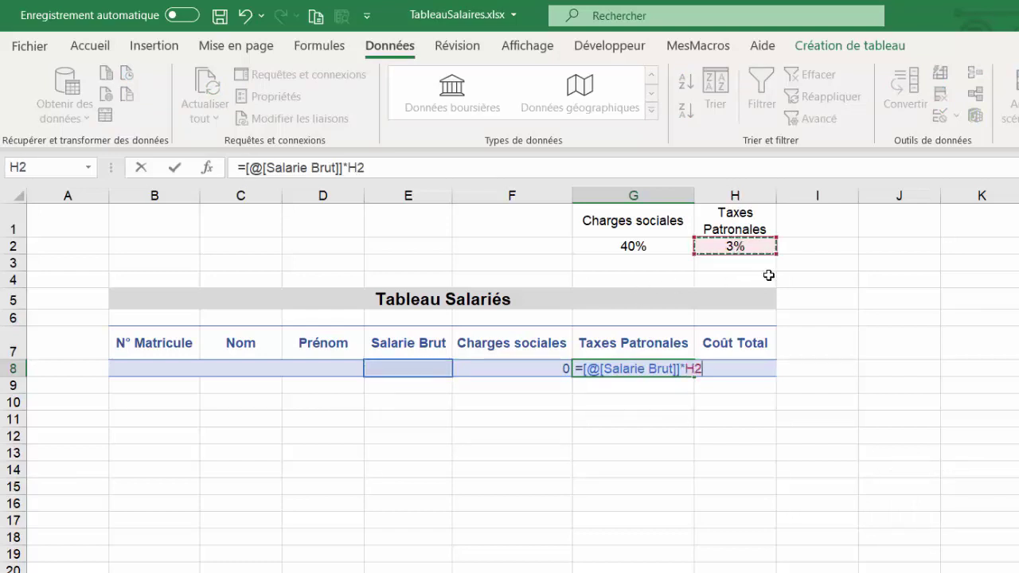
{"action": "key", "text": "F4"}
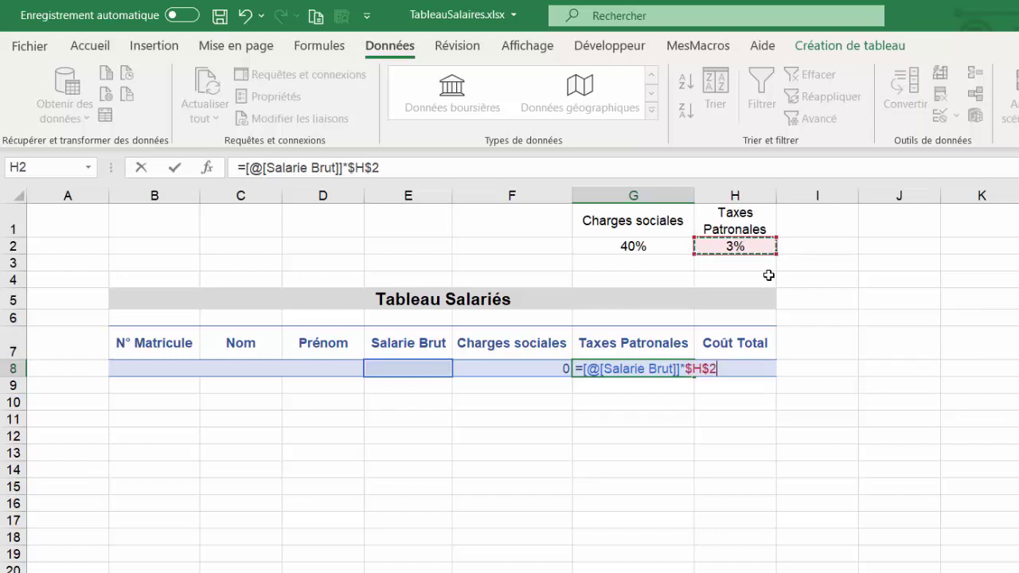
{"action": "key", "text": "Return"}
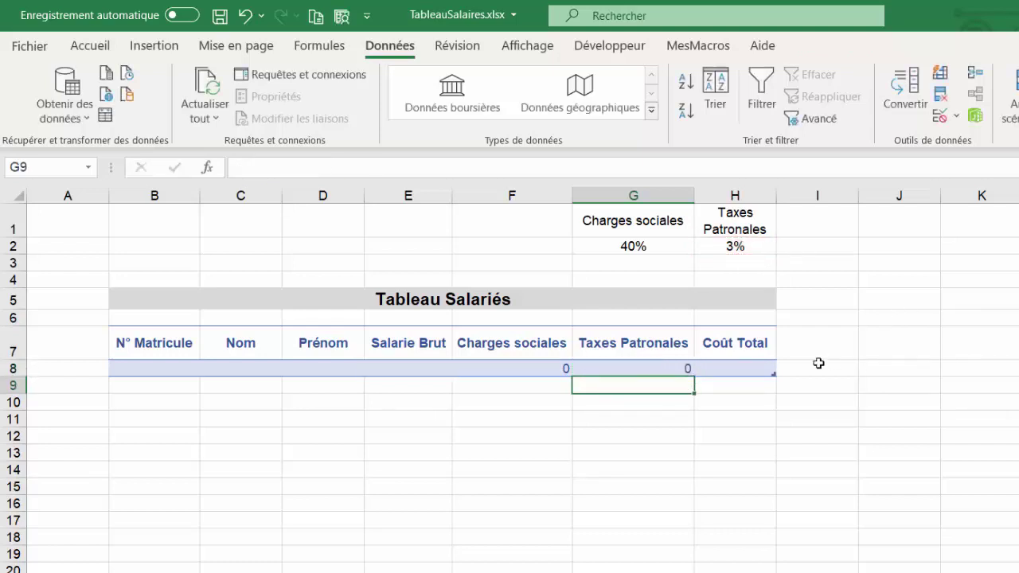
- Make H8's Coût Total the sum of gross salary, social charges and employer taxes
{"action": "left_click", "coordinate": [758, 370]}
{"action": "type", "text": "="}
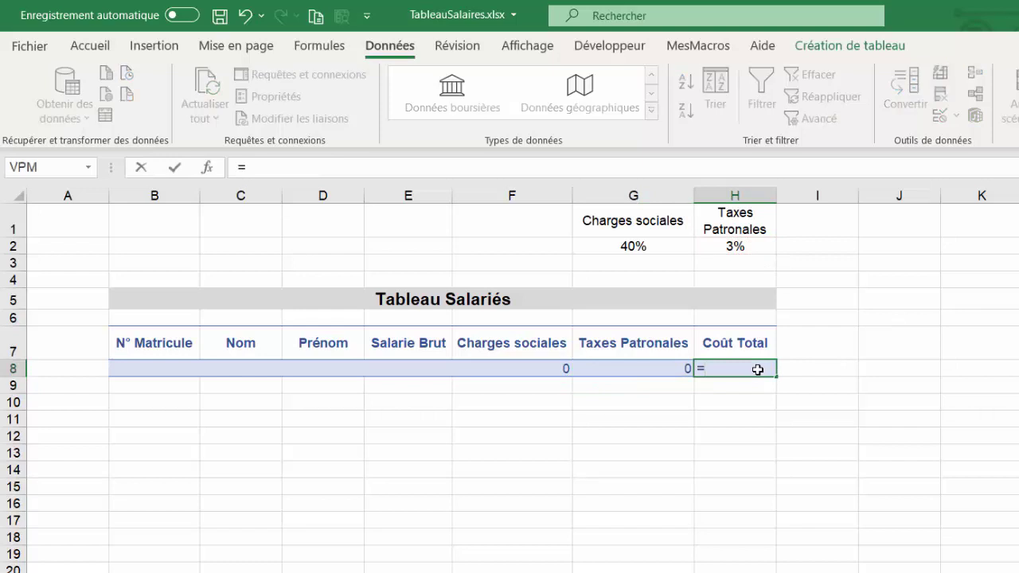
{"action": "left_click", "coordinate": [429, 372]}
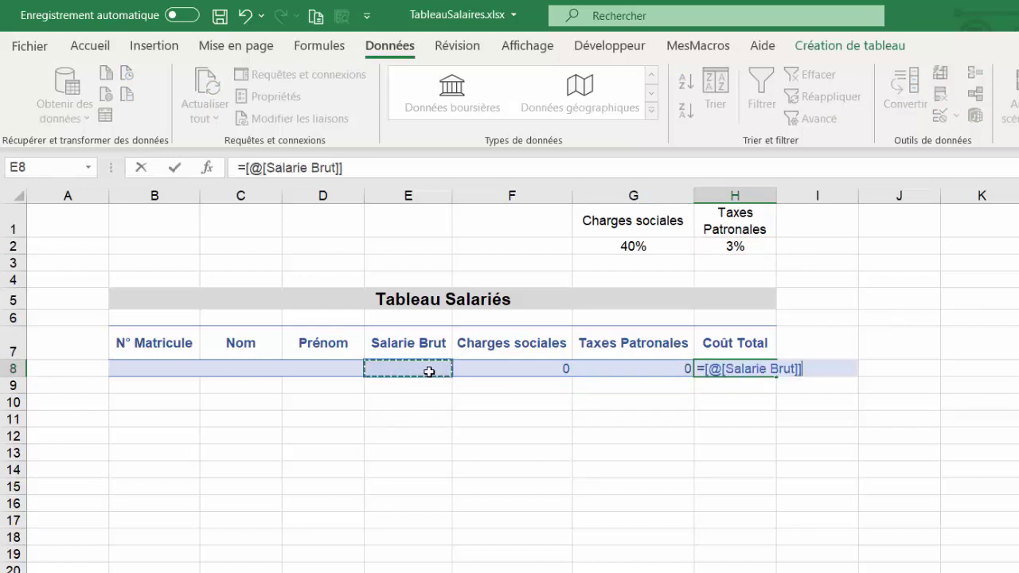
{"action": "type", "text": "+"}
{"action": "left_click", "coordinate": [518, 365]}
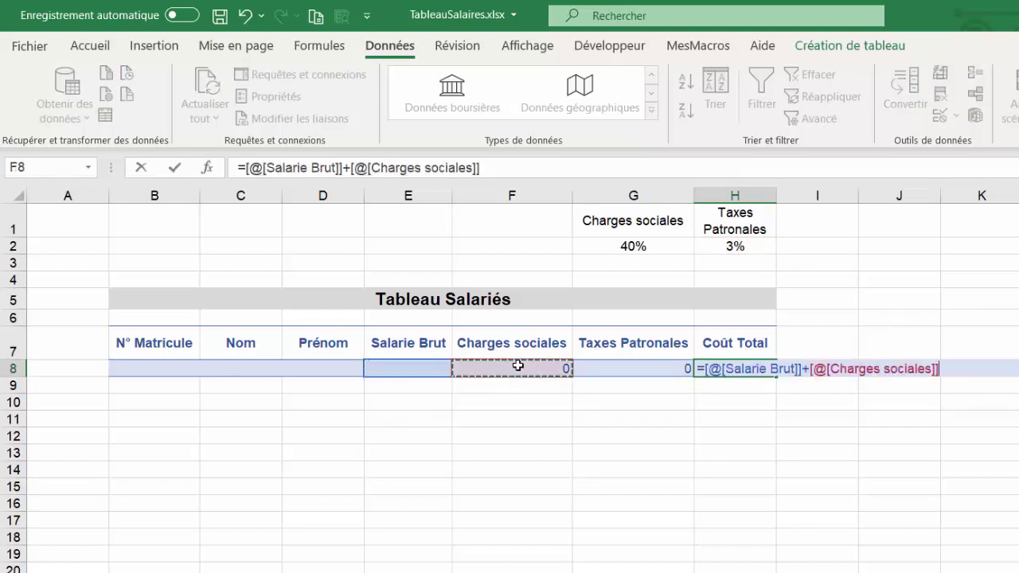
{"action": "type", "text": "+"}
{"action": "left_click", "coordinate": [629, 366]}
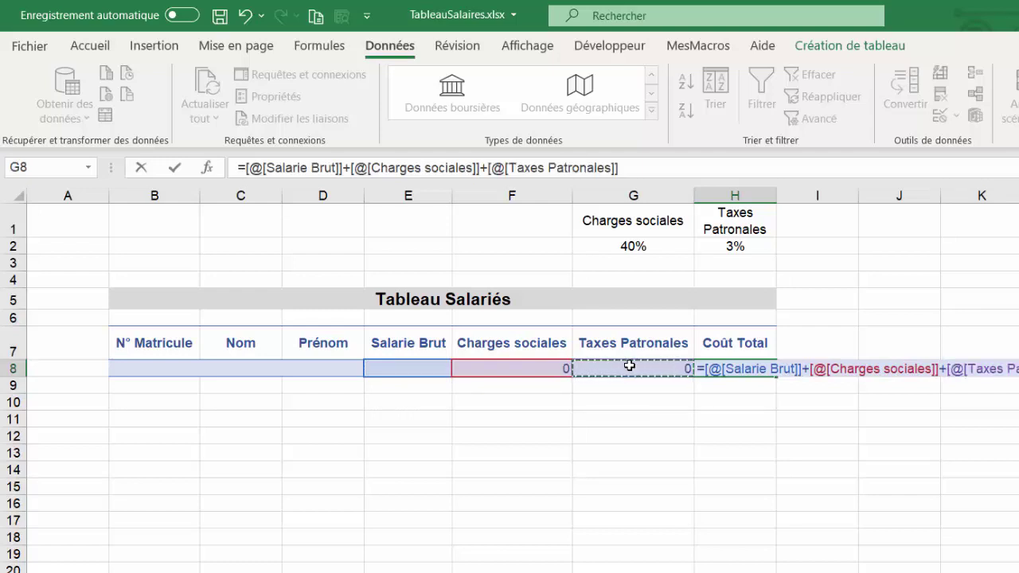
{"action": "key", "text": "Return"}
- Correct the E7 heading from 'Salarie Brut' to 'Salaire Brut'
{"action": "left_click", "coordinate": [422, 348]}
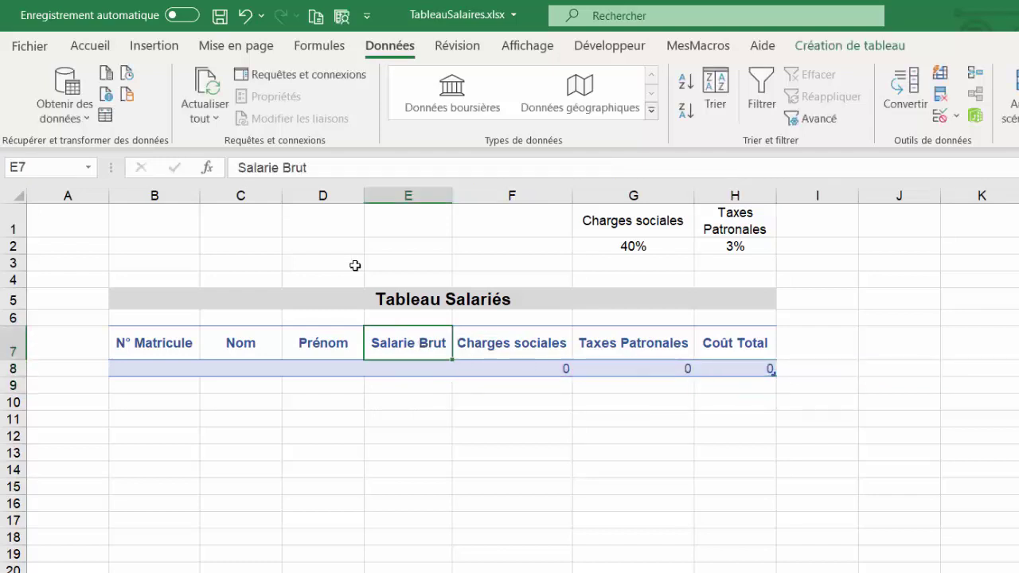
{"action": "left_click", "coordinate": [276, 169]}
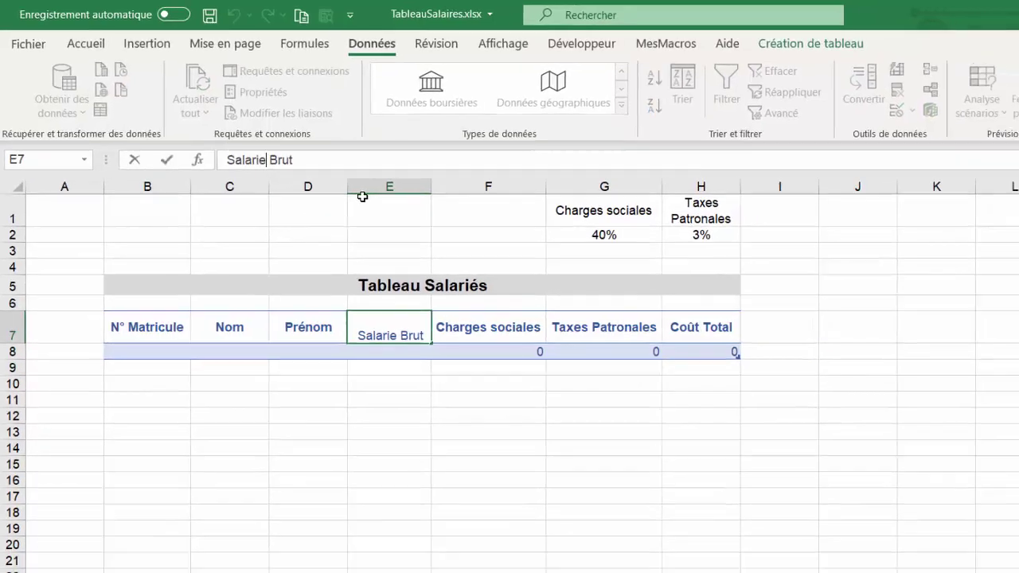
{"action": "key", "text": "BackSpace"}
{"action": "key", "text": "BackSpace"}
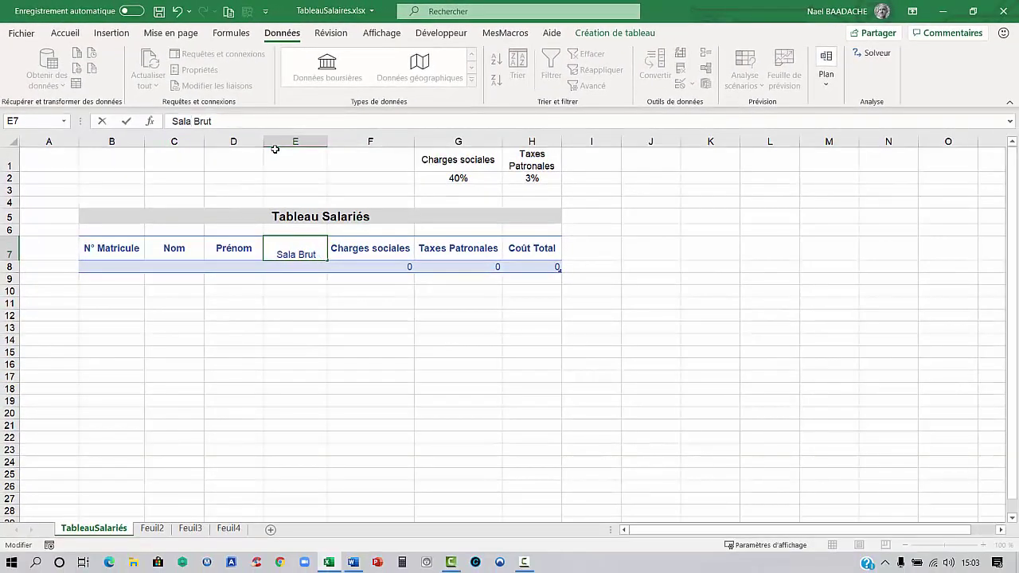
{"action": "type", "text": "ire"}
{"action": "key", "text": "Return"}
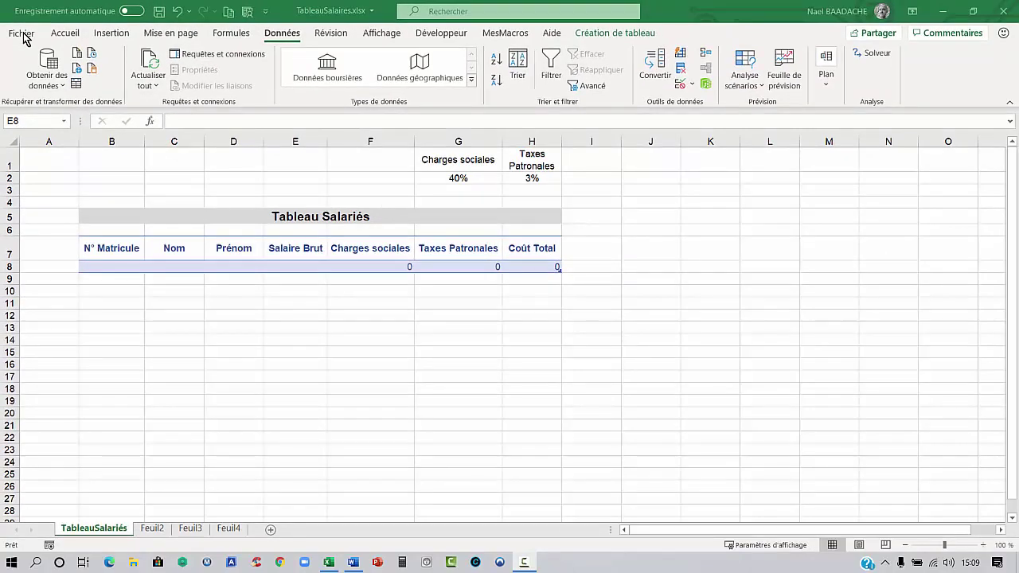
- Add Formulaire from 'Commands Not in the Ribbon' to the Quick Access Toolbar
{"action": "left_click", "coordinate": [23, 36]}
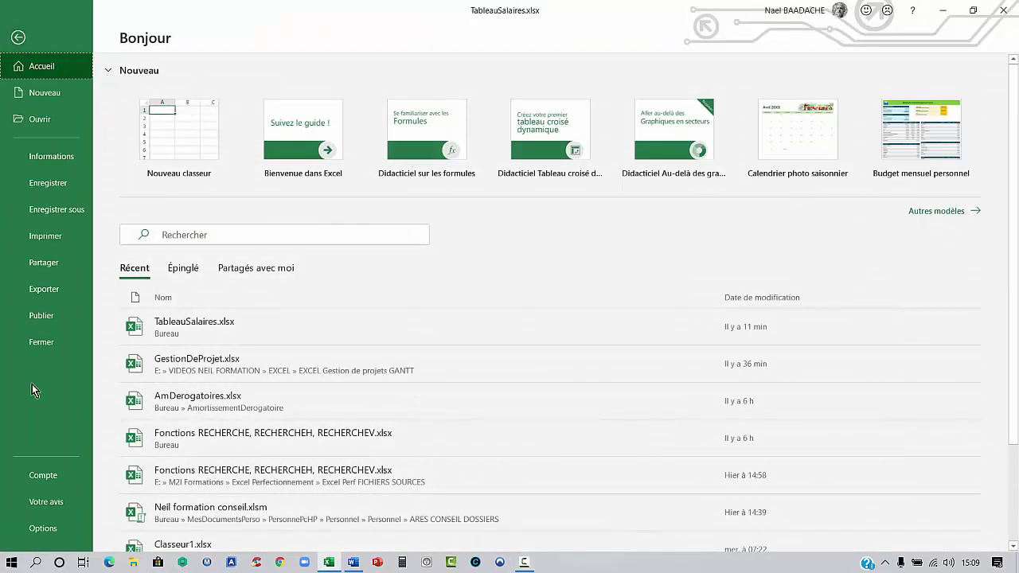
{"action": "left_click", "coordinate": [40, 528]}
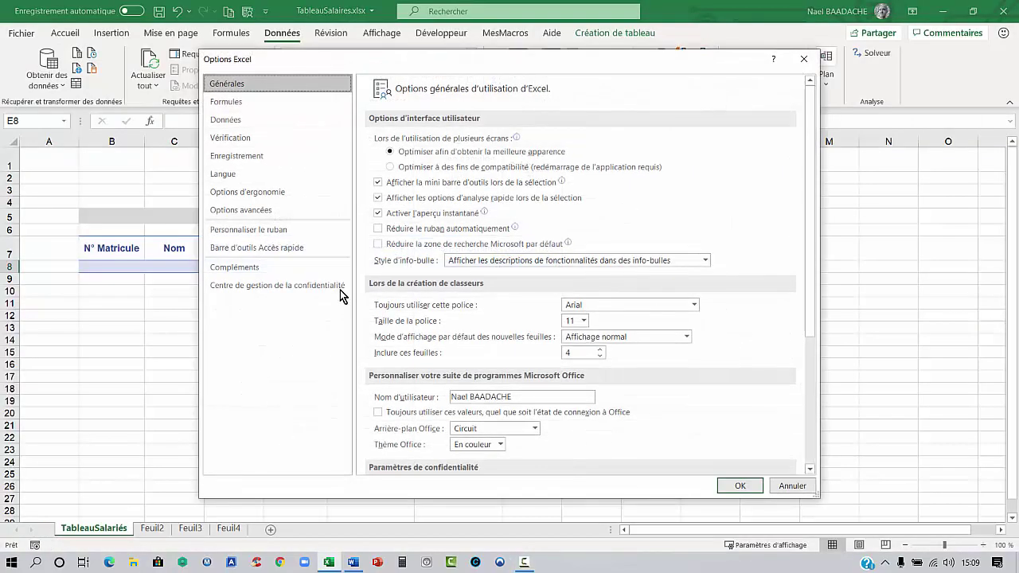
{"action": "left_click", "coordinate": [270, 250]}
{"action": "left_click", "coordinate": [510, 138]}
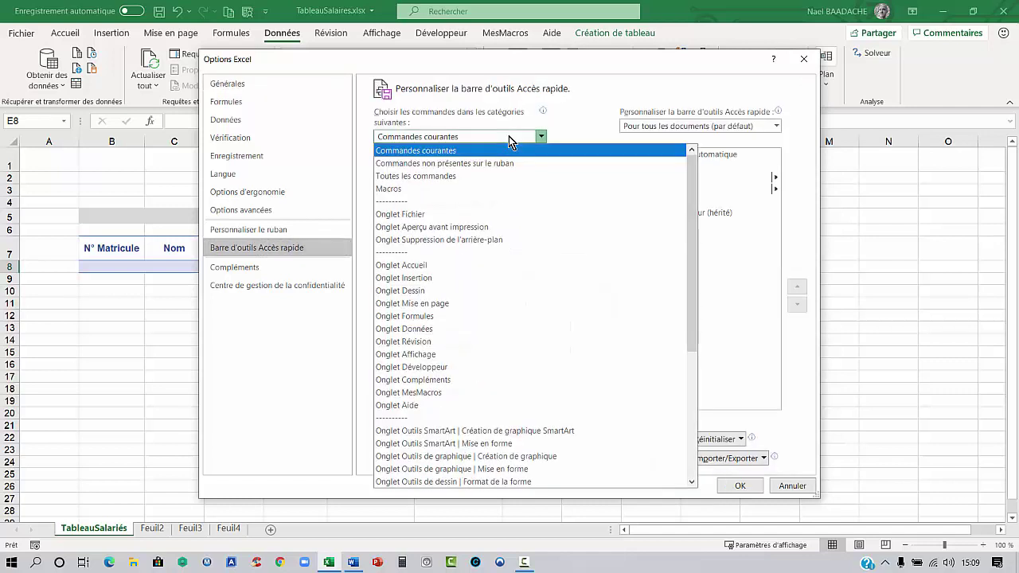
{"action": "left_click", "coordinate": [444, 164]}
{"action": "scroll", "coordinate": [499, 229], "scroll_direction": "down", "scroll_amount": 5}
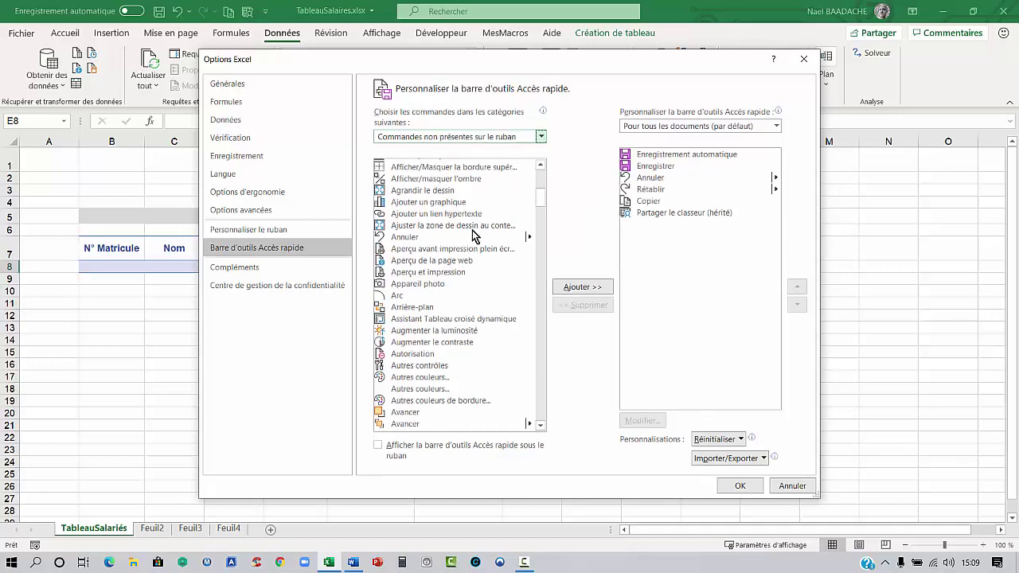
{"action": "scroll", "coordinate": [477, 232], "scroll_direction": "down", "scroll_amount": 8}
{"action": "scroll", "coordinate": [478, 232], "scroll_direction": "down", "scroll_amount": 6}
{"action": "scroll", "coordinate": [478, 232], "scroll_direction": "down", "scroll_amount": 6}
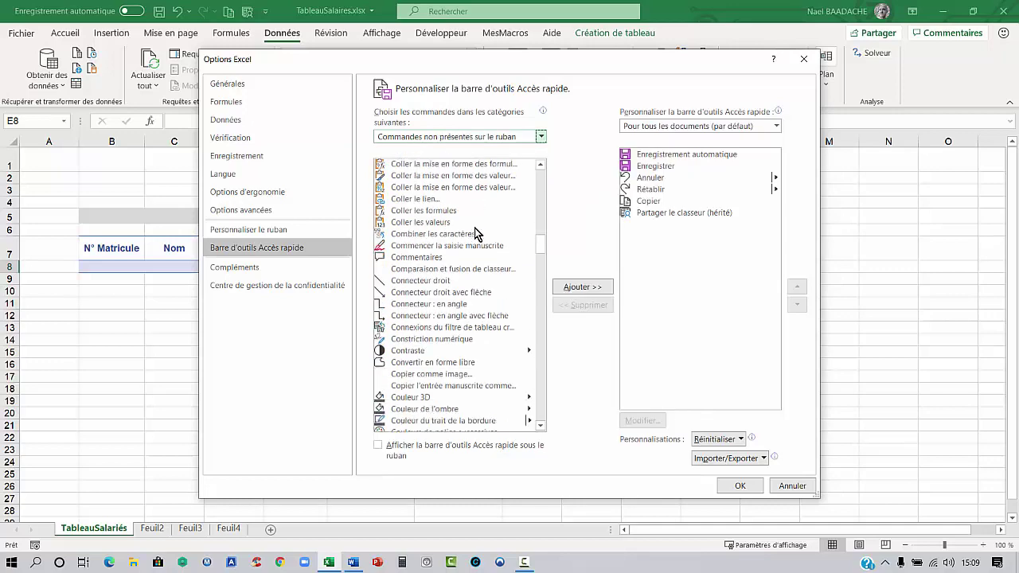
{"action": "scroll", "coordinate": [477, 232], "scroll_direction": "down", "scroll_amount": 7}
{"action": "scroll", "coordinate": [478, 232], "scroll_direction": "down", "scroll_amount": 4}
{"action": "scroll", "coordinate": [477, 233], "scroll_direction": "down", "scroll_amount": 3}
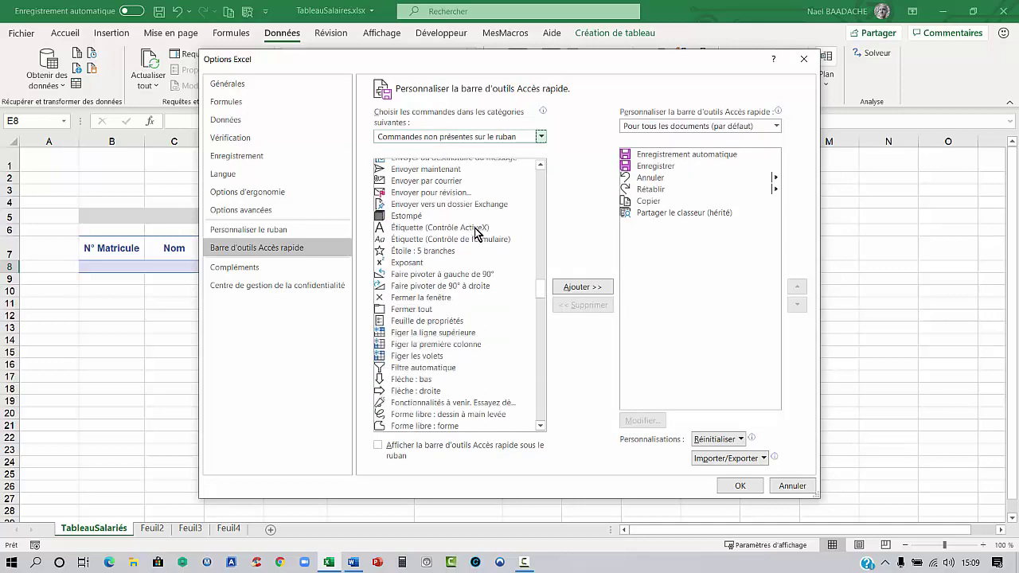
{"action": "scroll", "coordinate": [478, 233], "scroll_direction": "down", "scroll_amount": 3}
{"action": "left_click", "coordinate": [399, 344]}
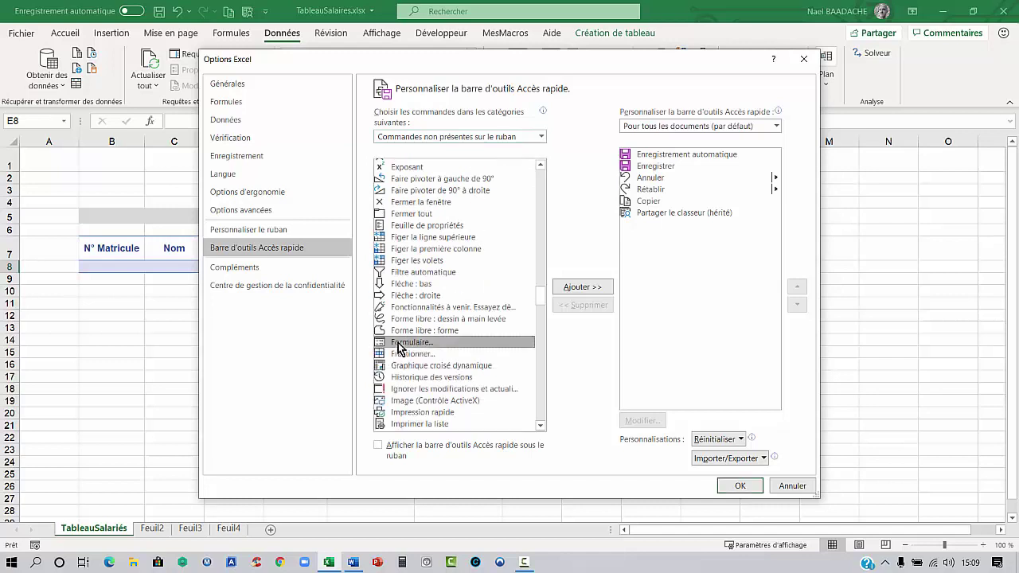
{"action": "left_click", "coordinate": [583, 288]}
{"action": "left_click", "coordinate": [741, 488]}
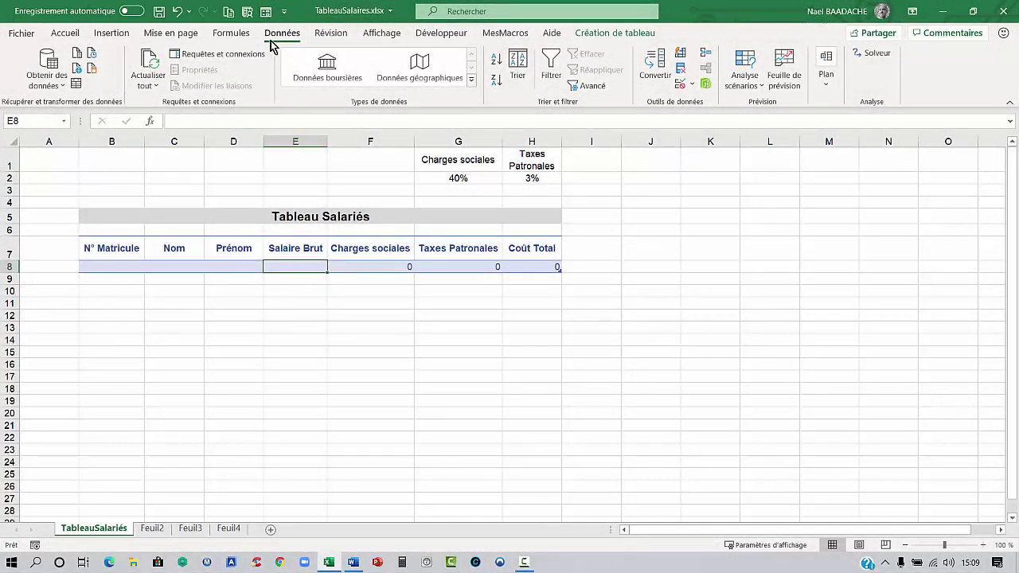
- Open the data form and add records 1 (salary 2500) and 2 (salary 2600)
{"action": "left_click", "coordinate": [265, 19]}
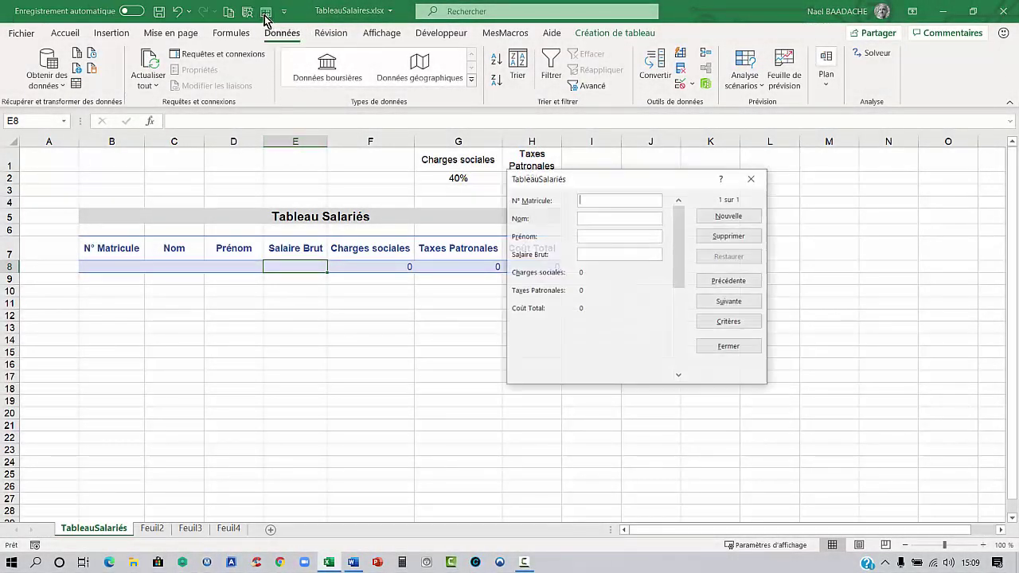
{"action": "left_click_drag", "start_coordinate": [634, 180], "coordinate": [570, 314]}
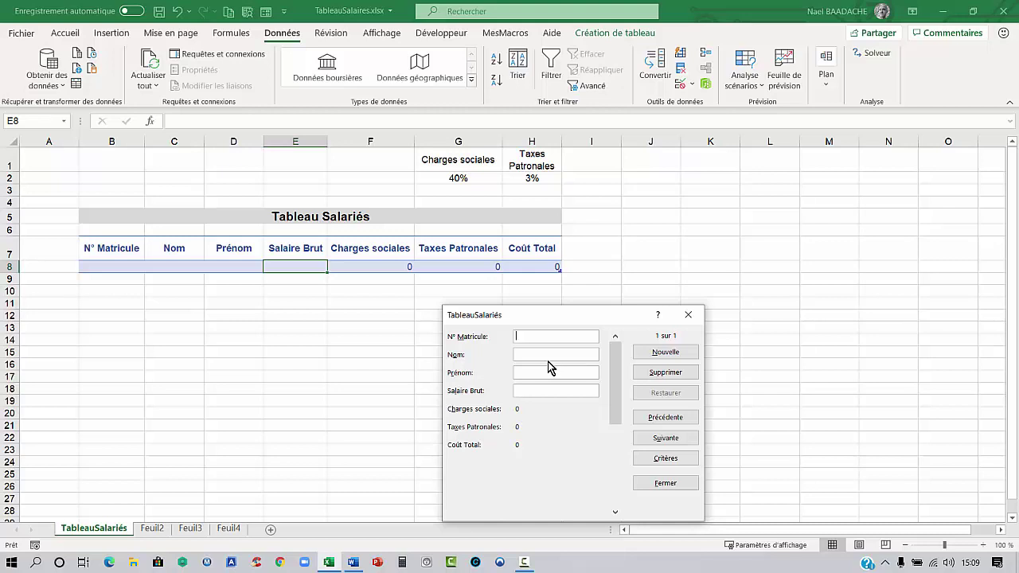
{"action": "type", "text": "1"}
{"action": "left_click", "coordinate": [669, 358]}
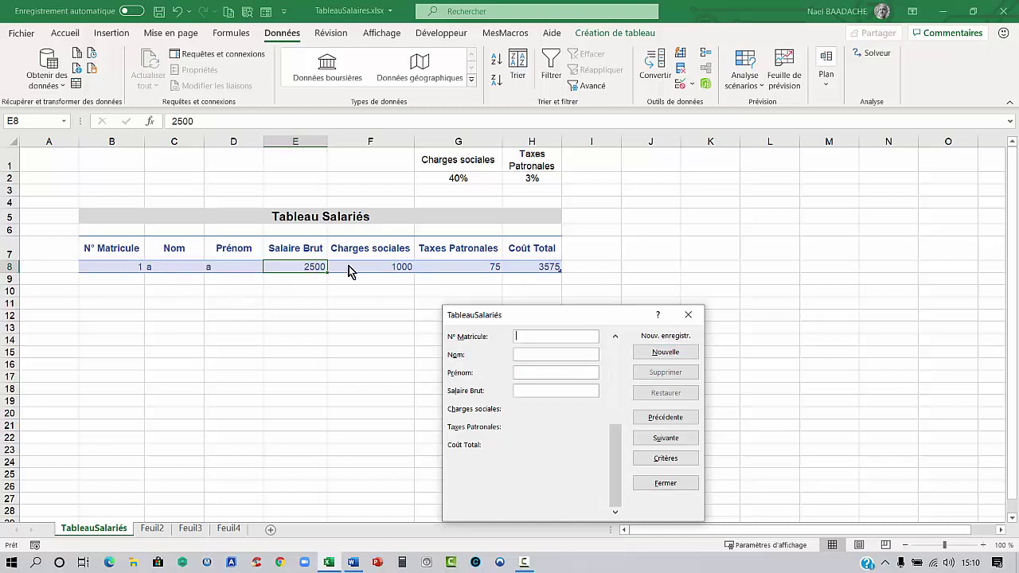
{"action": "type", "text": "2"}
{"action": "left_click", "coordinate": [666, 355]}
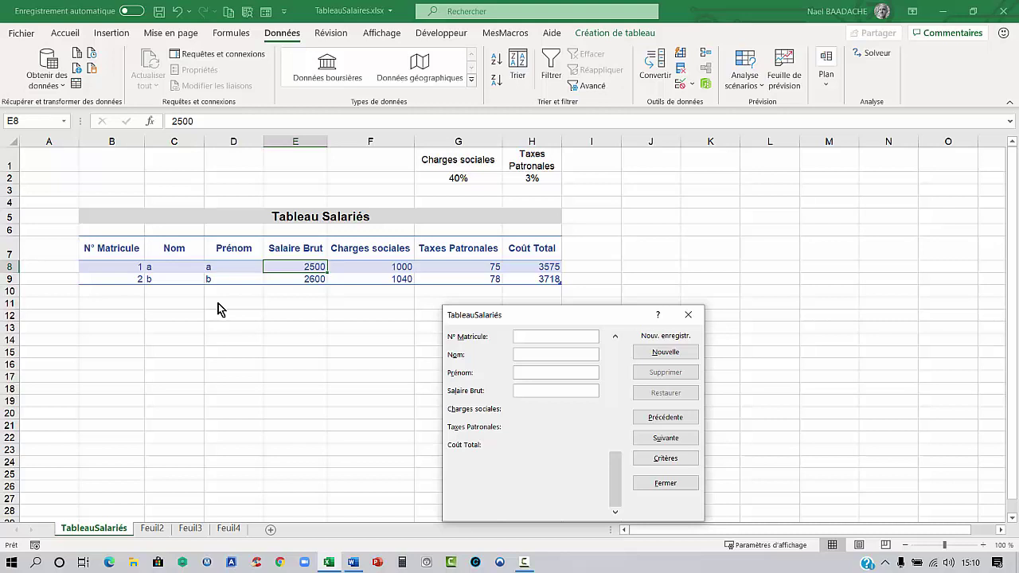
- Add employee 3 with gross salary 1800 through the data form
{"action": "type", "text": "3"}
{"action": "left_click", "coordinate": [677, 356]}
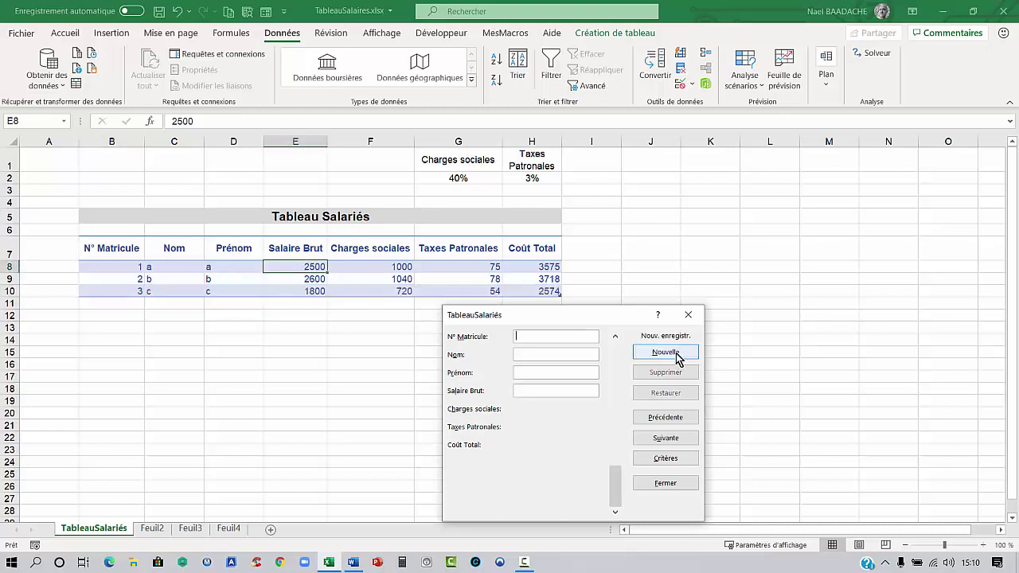
{"action": "left_click_drag", "start_coordinate": [589, 316], "coordinate": [435, 353]}
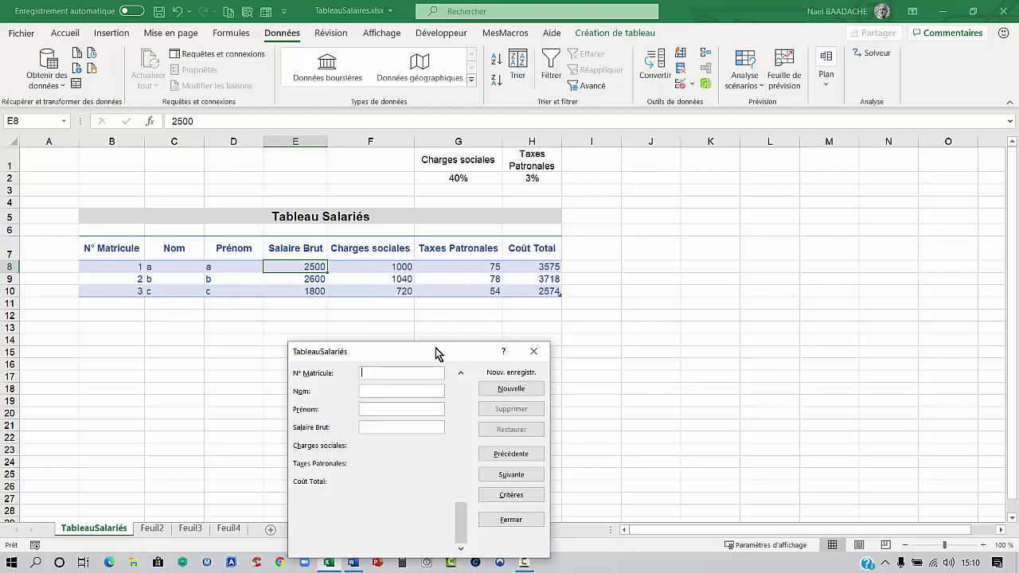
{"action": "left_click_drag", "start_coordinate": [436, 353], "coordinate": [719, 266]}
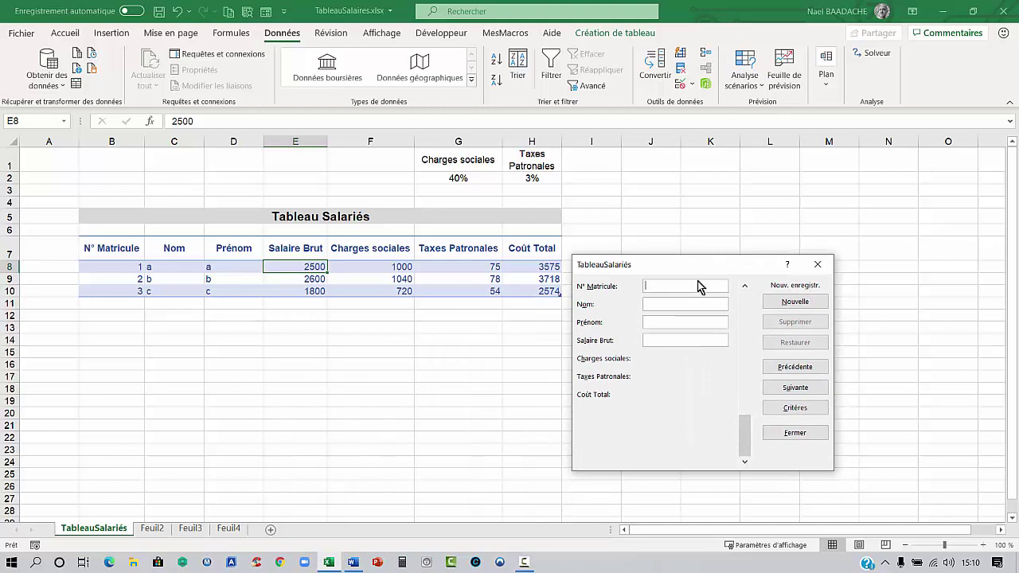
- Add employee 4 with gross salary 3000, then close the data form
{"action": "type", "text": "4"}
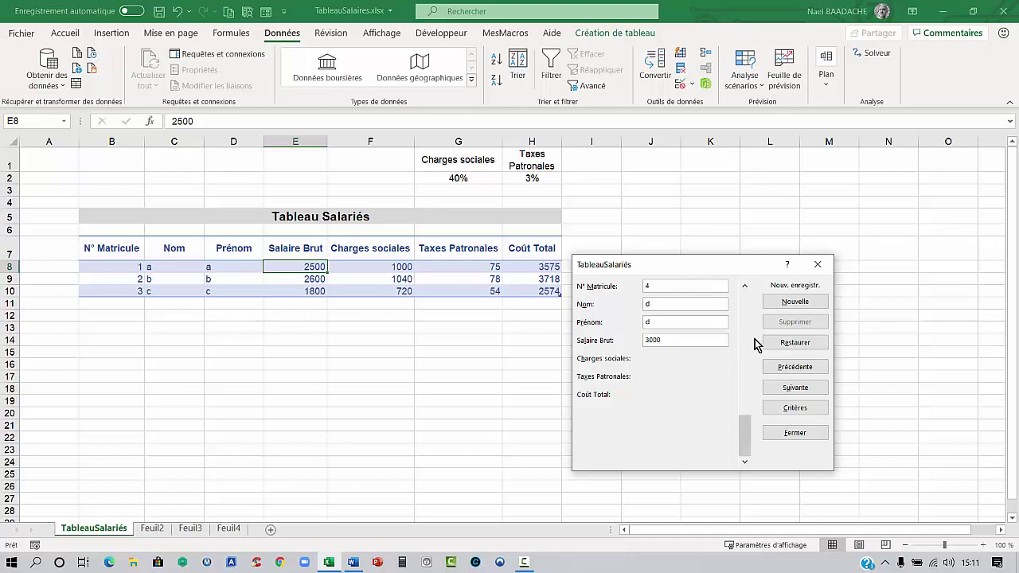
{"action": "left_click", "coordinate": [795, 303]}
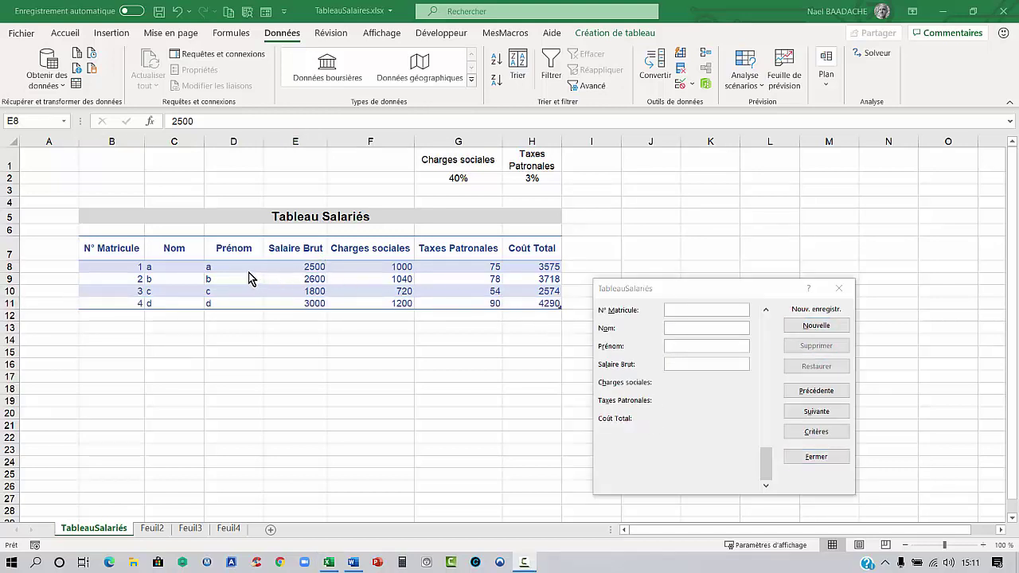
{"action": "left_click_drag", "start_coordinate": [703, 290], "coordinate": [684, 304]}
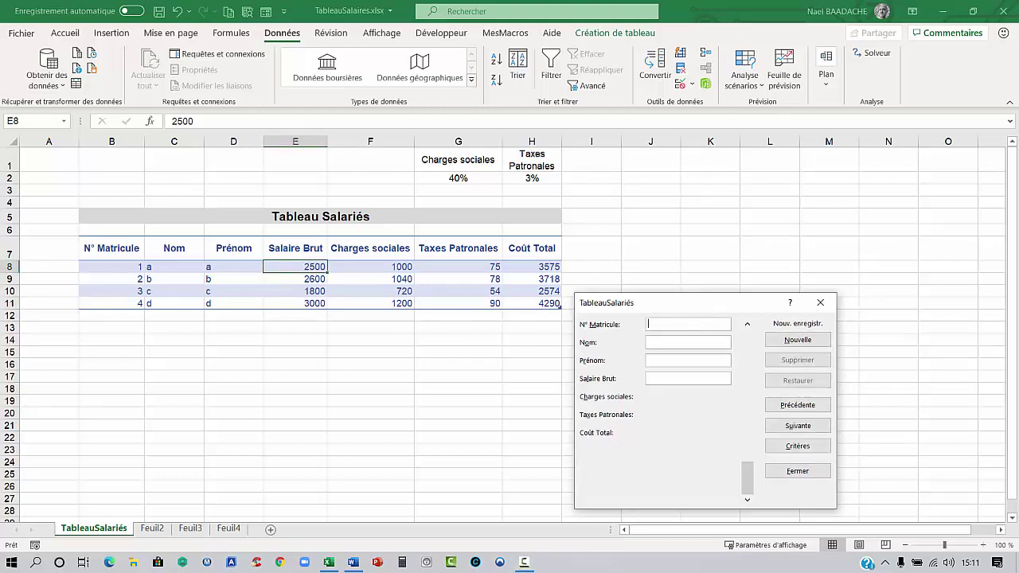
{"action": "left_click", "coordinate": [794, 471]}
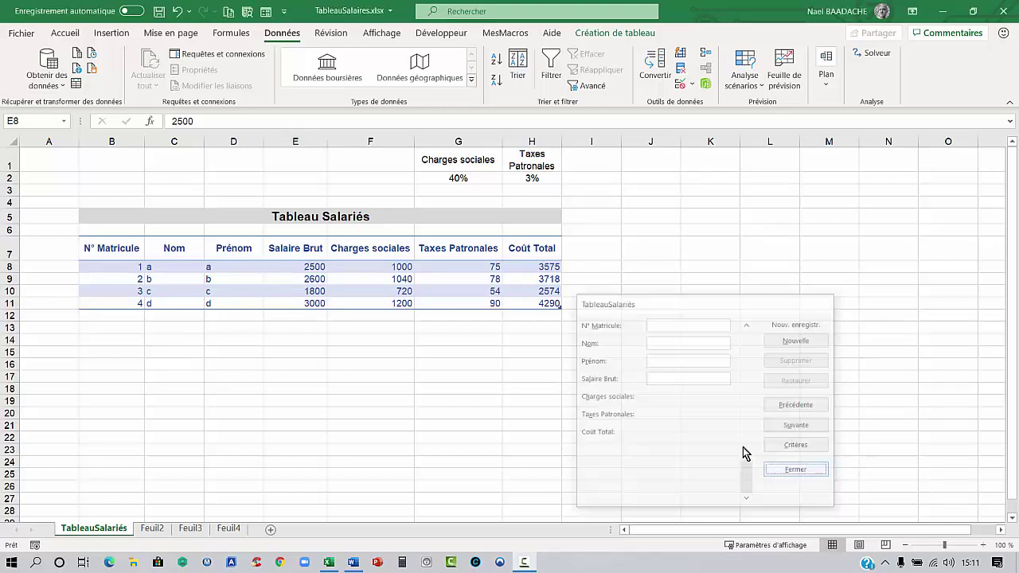
- Label cell I1 'Coût Total'
{"action": "left_click", "coordinate": [591, 163]}
{"action": "type", "text": "Tota"}
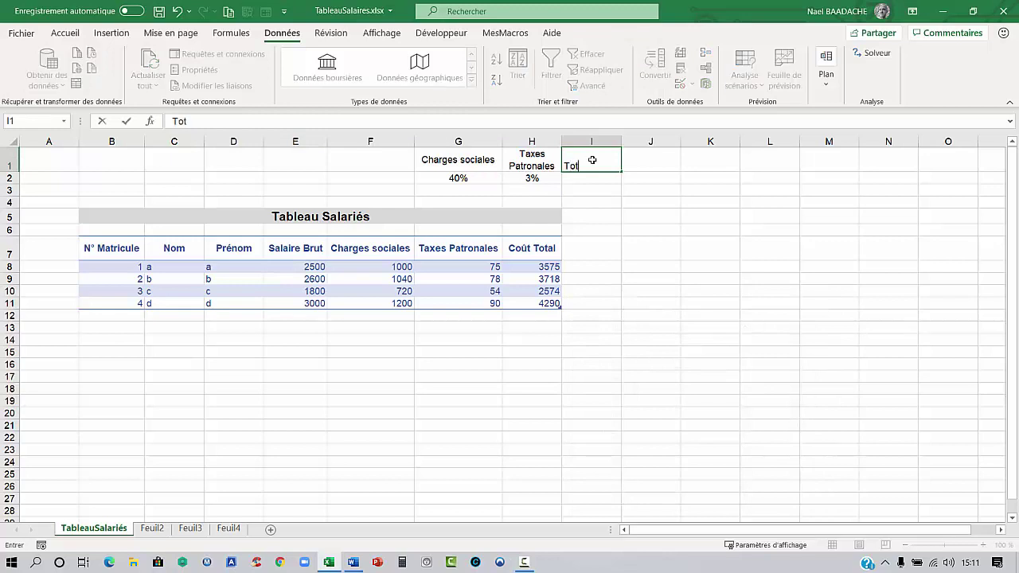
{"action": "type", "text": "l"}
{"action": "key", "text": "BackSpace"}
{"action": "key", "text": "BackSpace"}
{"action": "key", "text": "BackSpace"}
{"action": "key", "text": "BackSpace"}
{"action": "type", "text": "C"}
{"action": "type", "text": "oût "}
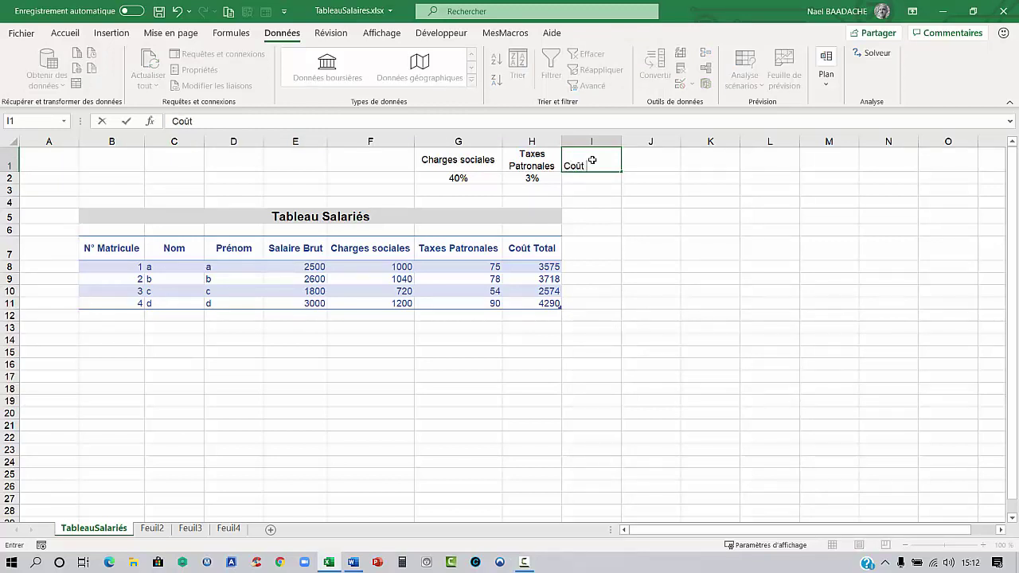
{"action": "type", "text": "Total"}
{"action": "key", "text": "Return"}
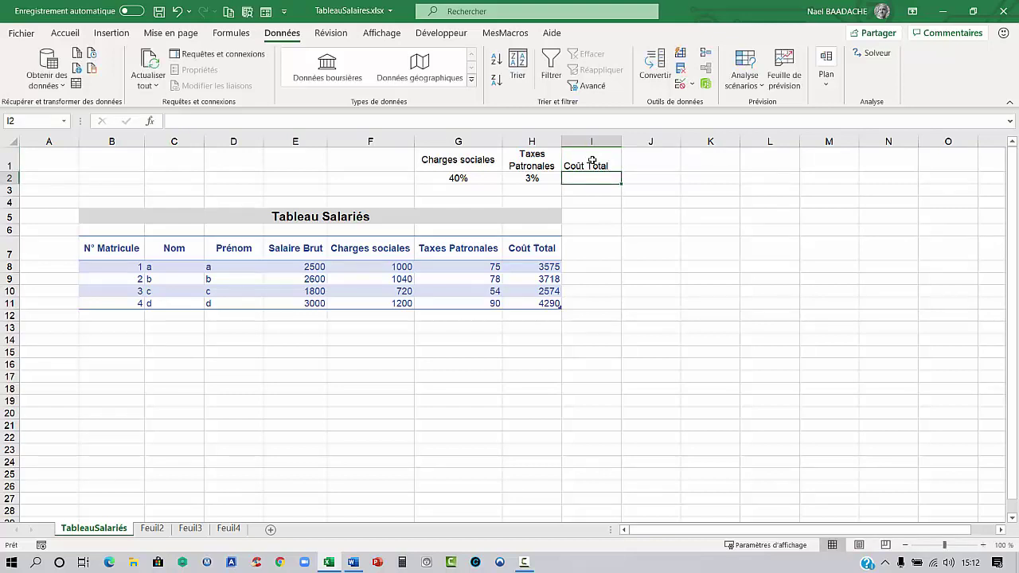
- Enter =SOMME(Tableau1[Coût Total]) in I2, giving the grand total 14157
{"action": "type", "text": "=somme("}
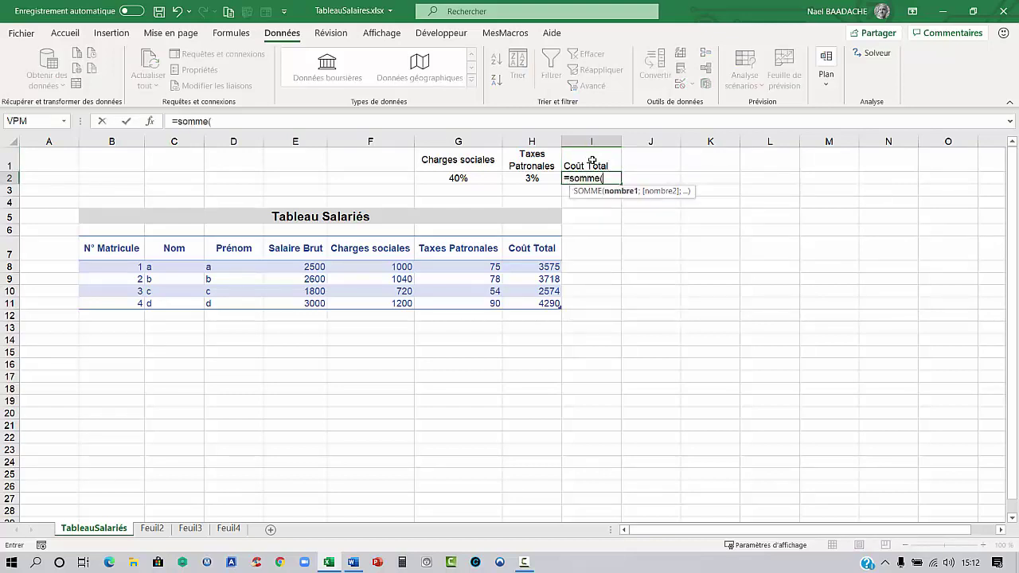
{"action": "left_click_drag", "start_coordinate": [527, 269], "coordinate": [529, 303]}
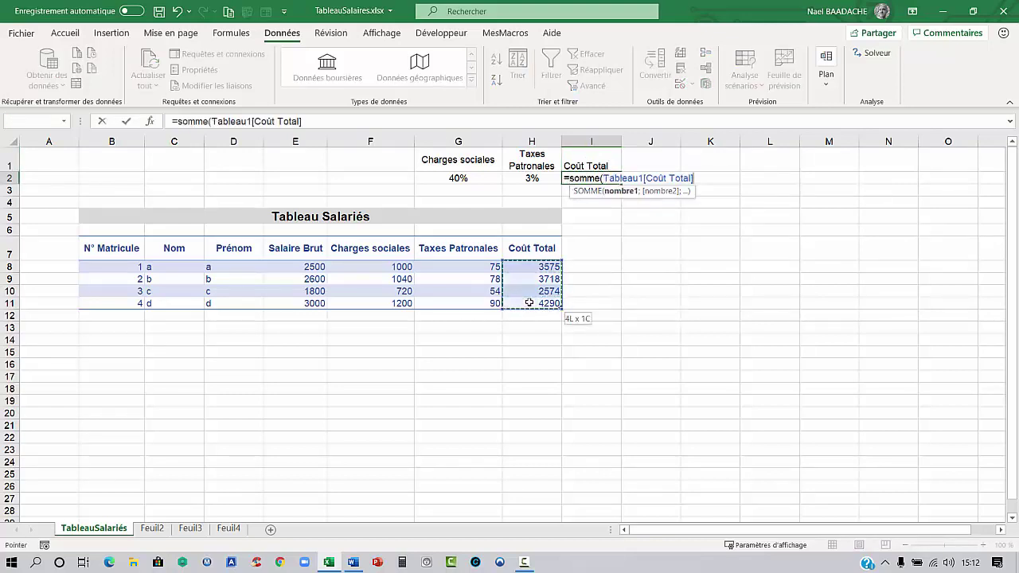
{"action": "type", "text": ")"}
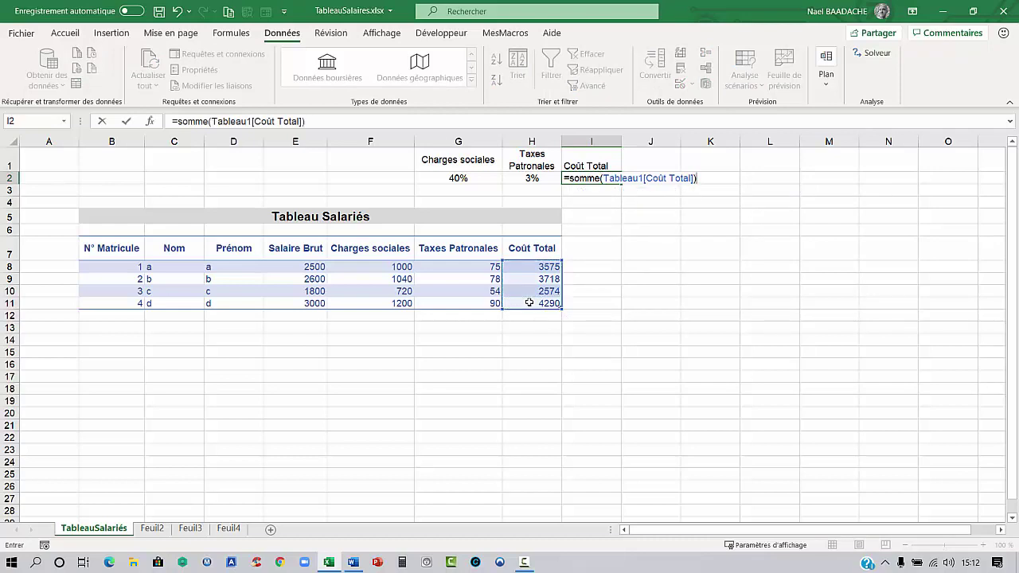
{"action": "key", "text": "Return"}
{"action": "left_click", "coordinate": [584, 179]}
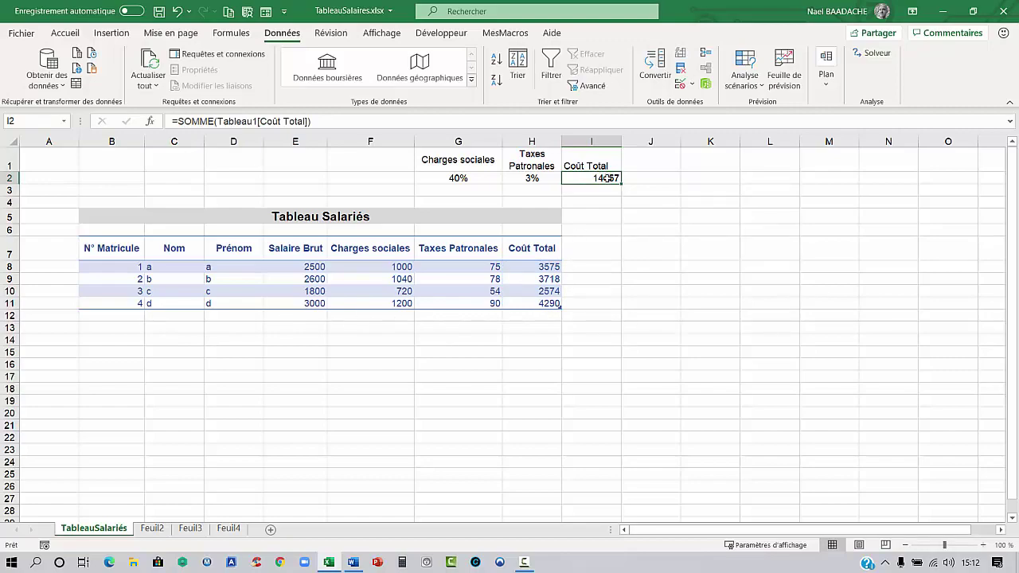
{"action": "left_click", "coordinate": [533, 160]}
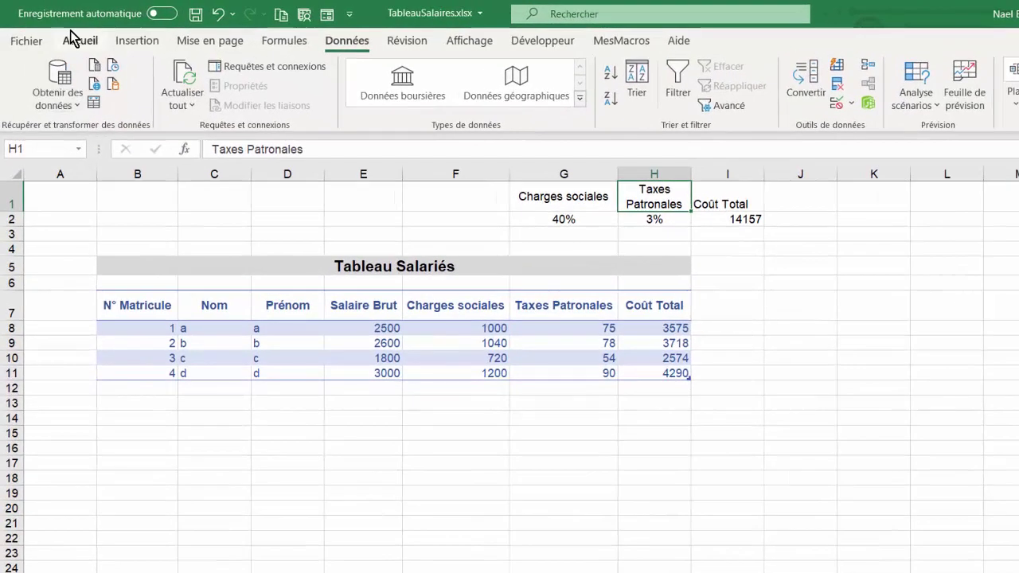
- Copy the H1 heading style onto the I1 heading with Format Painter
{"action": "left_click", "coordinate": [58, 33]}
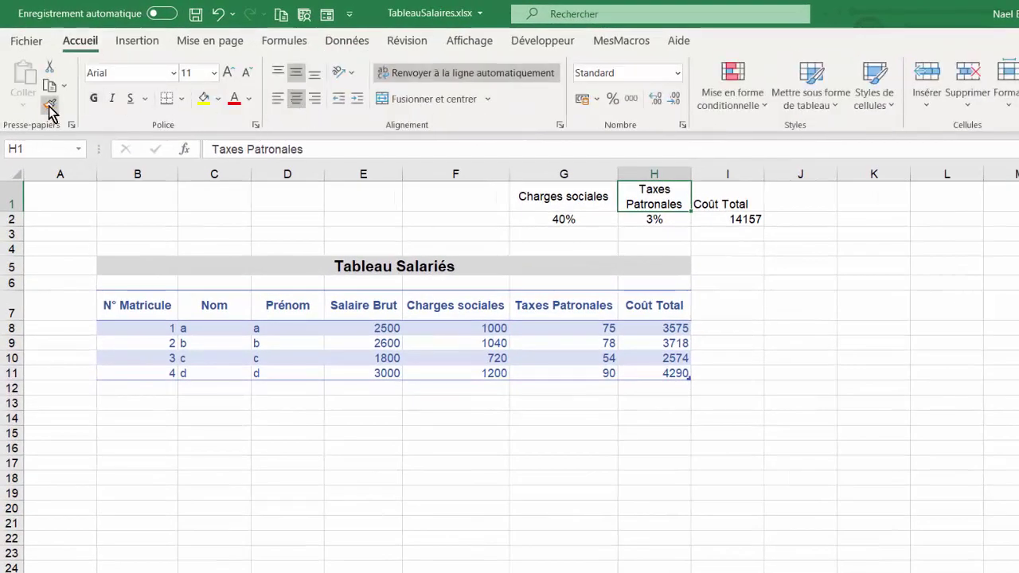
{"action": "left_click", "coordinate": [49, 106]}
{"action": "left_click", "coordinate": [723, 204]}
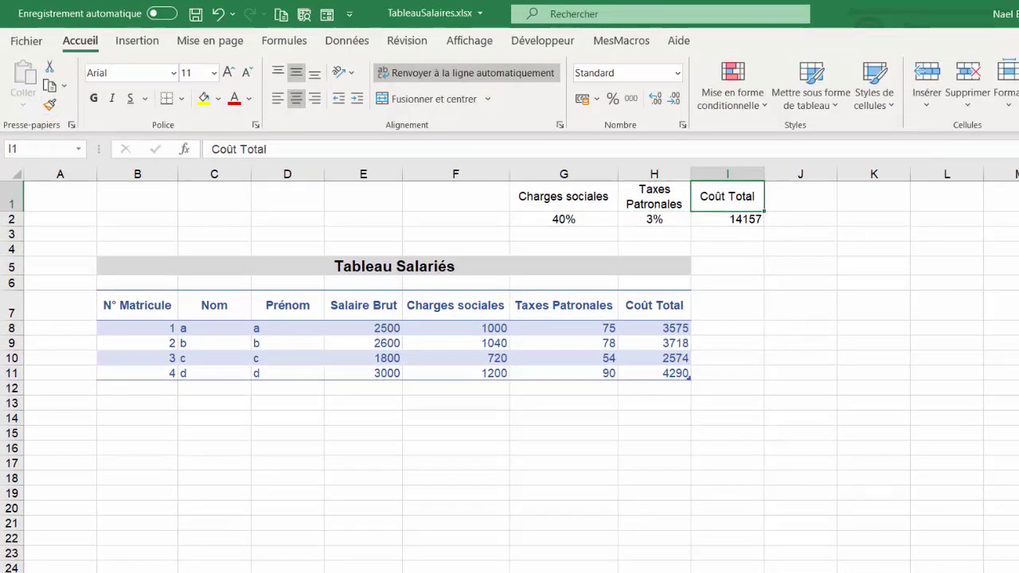
- Apply the € accounting format to the I2 total and the E8:H11 amounts
{"action": "left_click", "coordinate": [745, 220]}
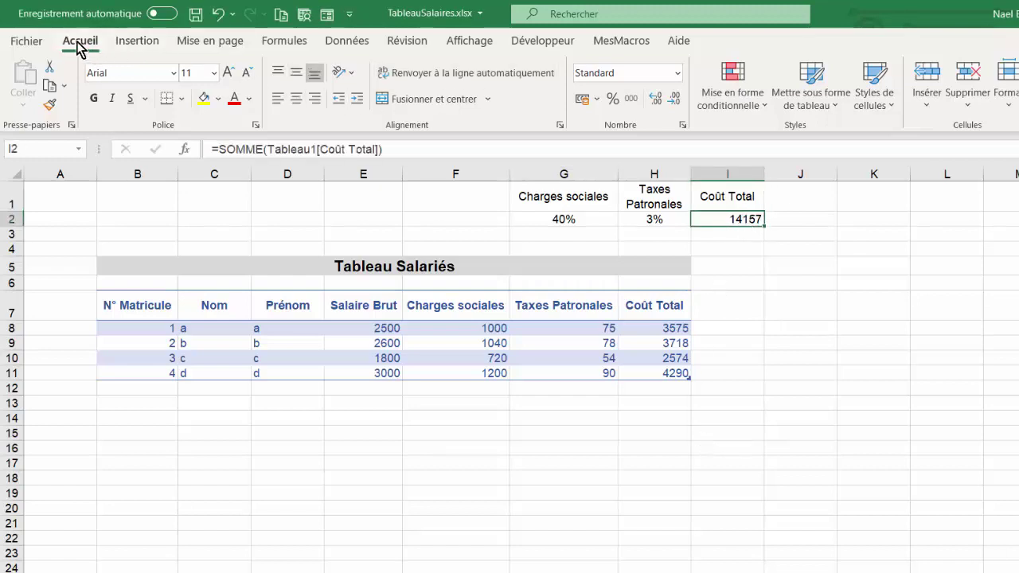
{"action": "left_click", "coordinate": [595, 100]}
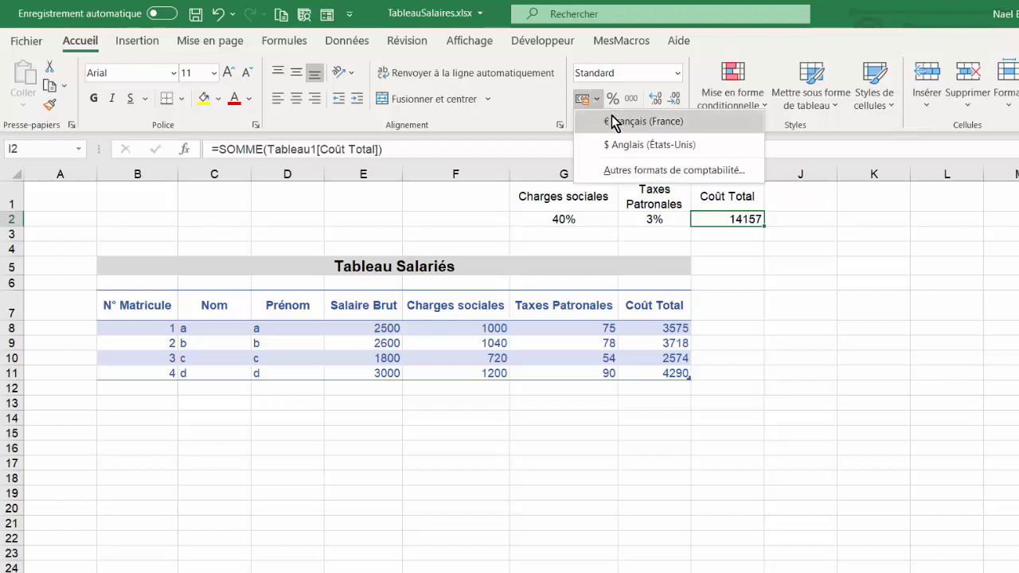
{"action": "left_click", "coordinate": [614, 121]}
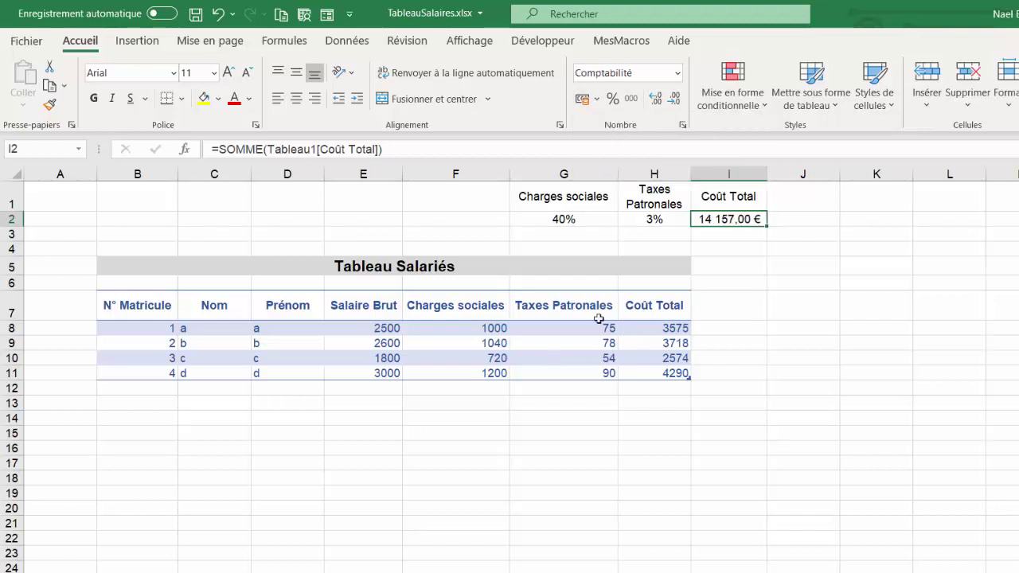
{"action": "left_click_drag", "start_coordinate": [390, 328], "coordinate": [653, 374]}
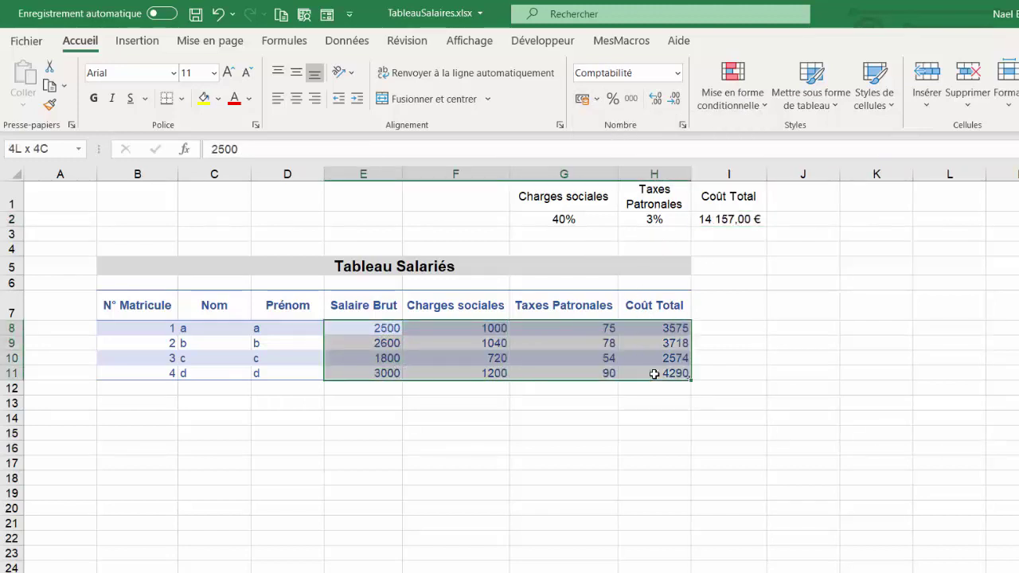
{"action": "left_click", "coordinate": [582, 100]}
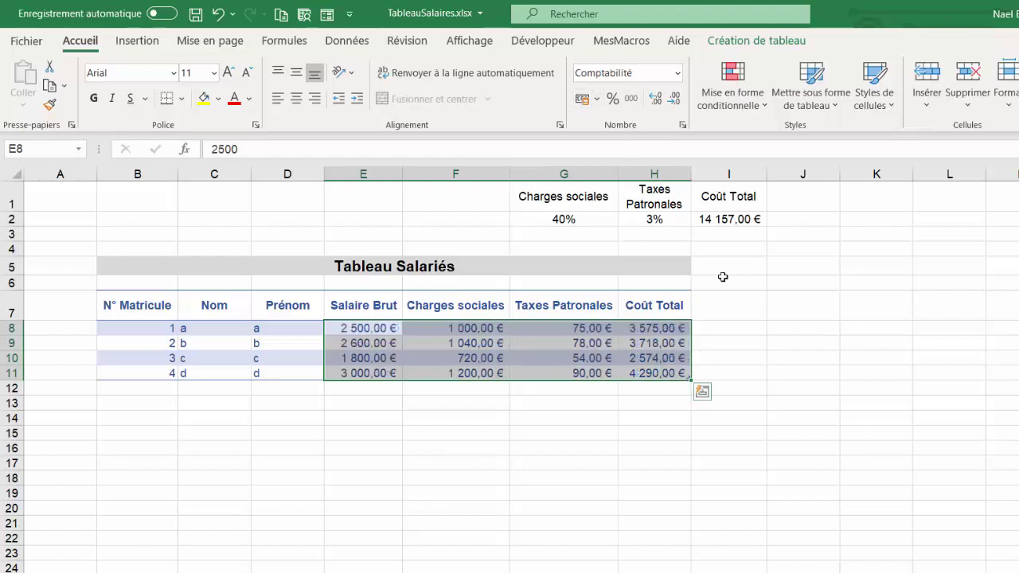
{"action": "left_click", "coordinate": [629, 354]}
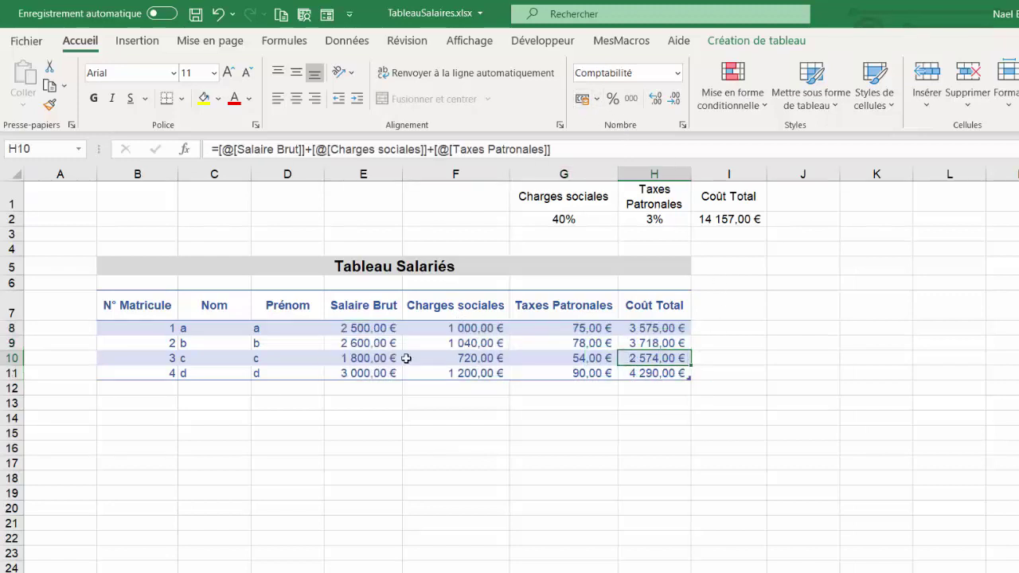
- Add employee 5 (Nom e, Prénom e, Salaire Brut 3500) as a new record in the data form
{"action": "left_click", "coordinate": [327, 15]}
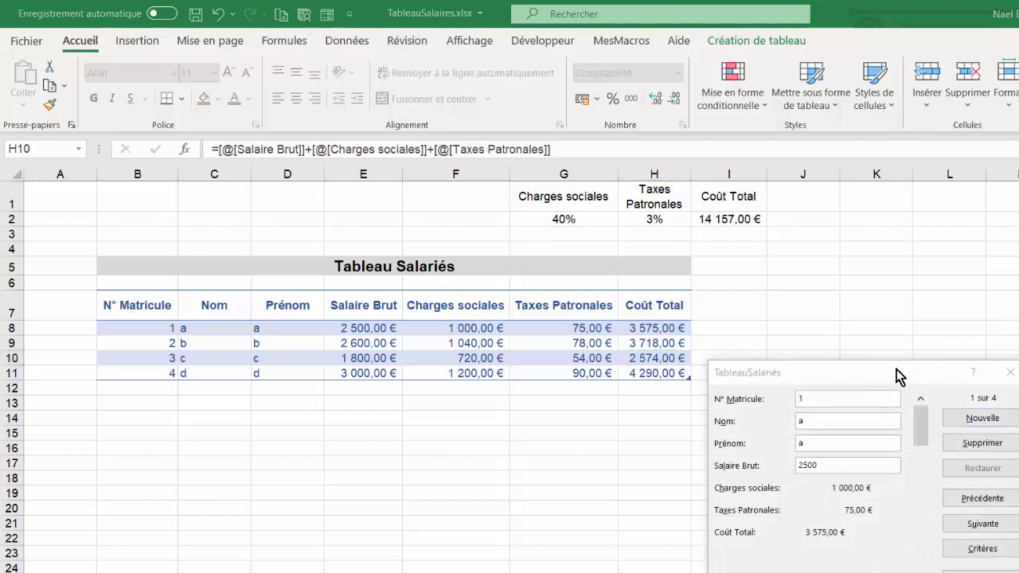
{"action": "mouse_move", "coordinate": [899, 375]}
{"action": "left_mouse_down"}
{"action": "mouse_move", "coordinate": [857, 381]}
{"action": "mouse_move", "coordinate": [828, 405]}
{"action": "left_mouse_up"}
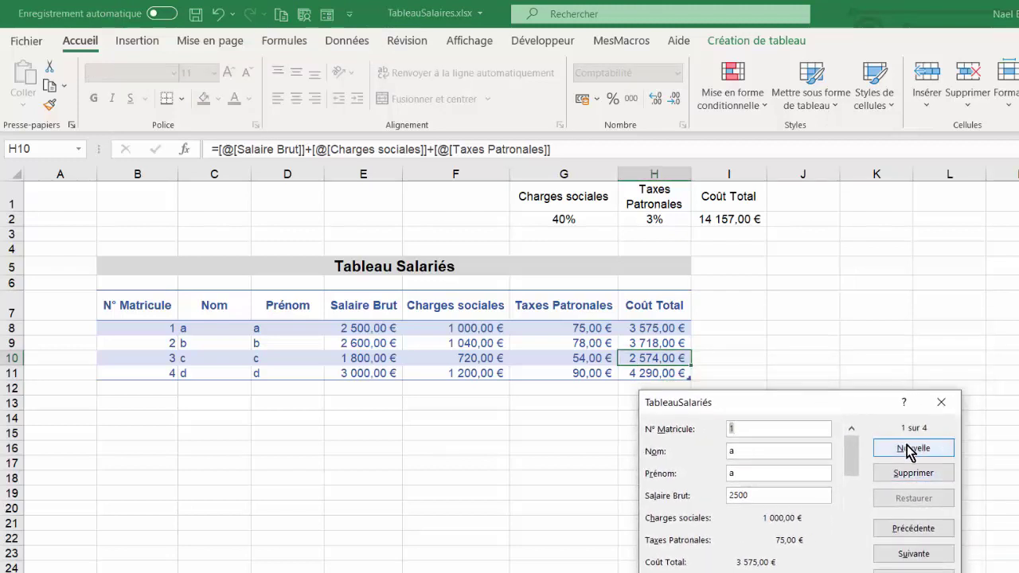
{"action": "left_click", "coordinate": [911, 450]}
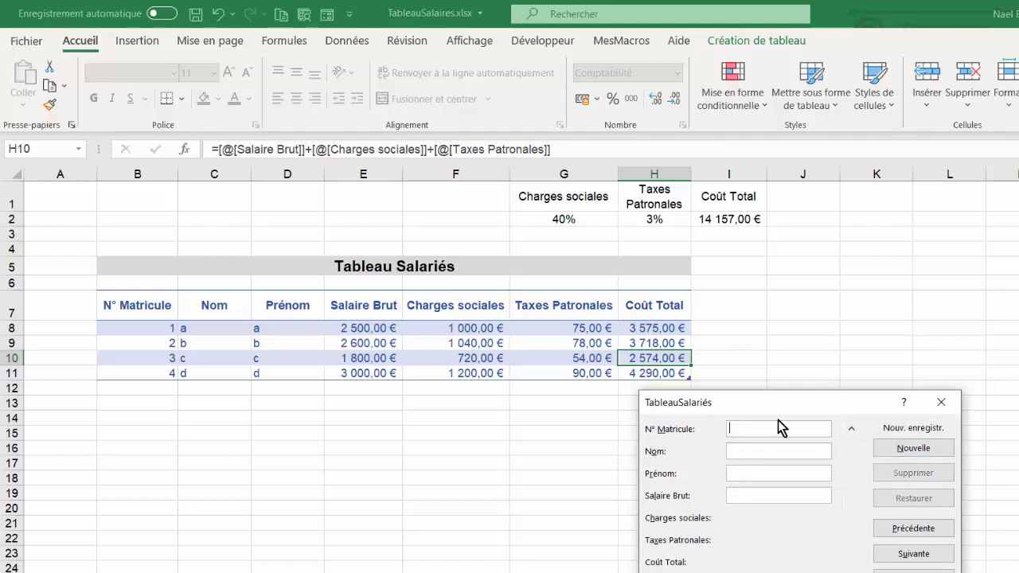
{"action": "type", "text": "4"}
{"action": "key", "text": "BackSpace"}
{"action": "type", "text": "5"}
{"action": "type", "text": "e"}
{"action": "key", "text": "Tab"}
{"action": "type", "text": "e"}
{"action": "key", "text": "Tab"}
{"action": "type", "text": "3500"}
{"action": "left_click", "coordinate": [913, 452]}
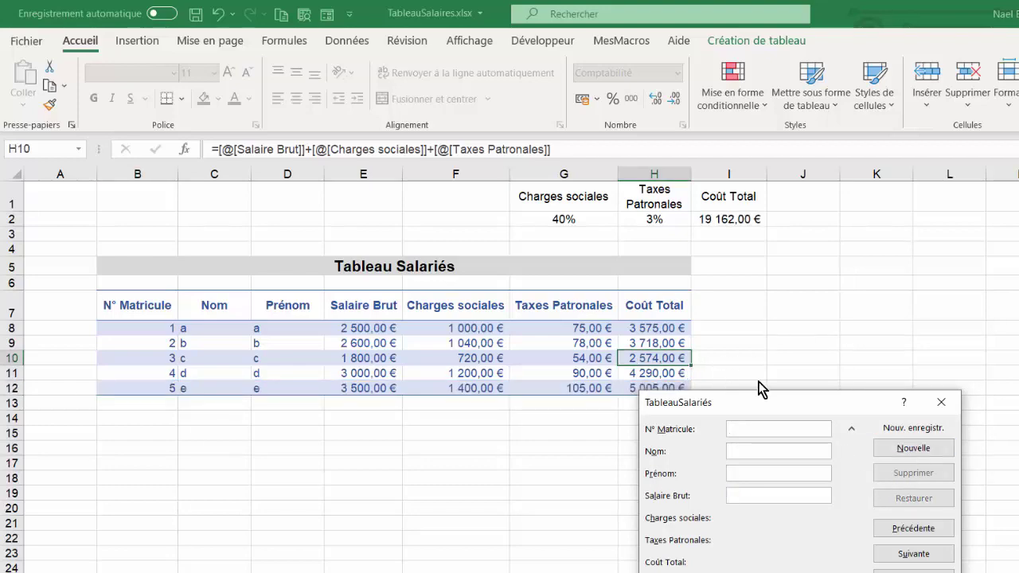
{"action": "left_click_drag", "start_coordinate": [848, 400], "coordinate": [824, 447]}
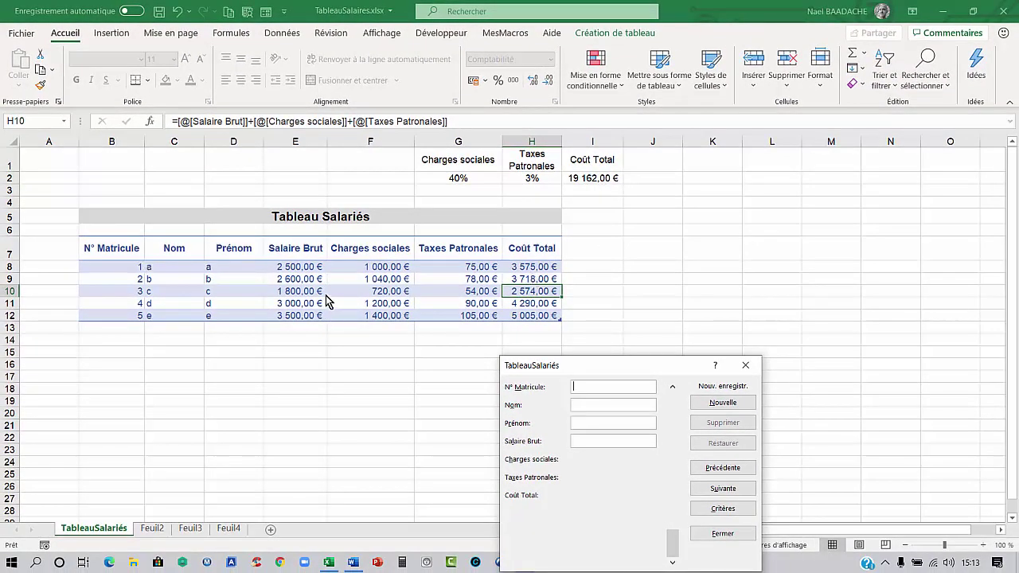
- Search the data form with a Coût Total criterion of >3000, landing on matching record 5 of 5
{"action": "left_click_drag", "start_coordinate": [631, 367], "coordinate": [727, 230]}
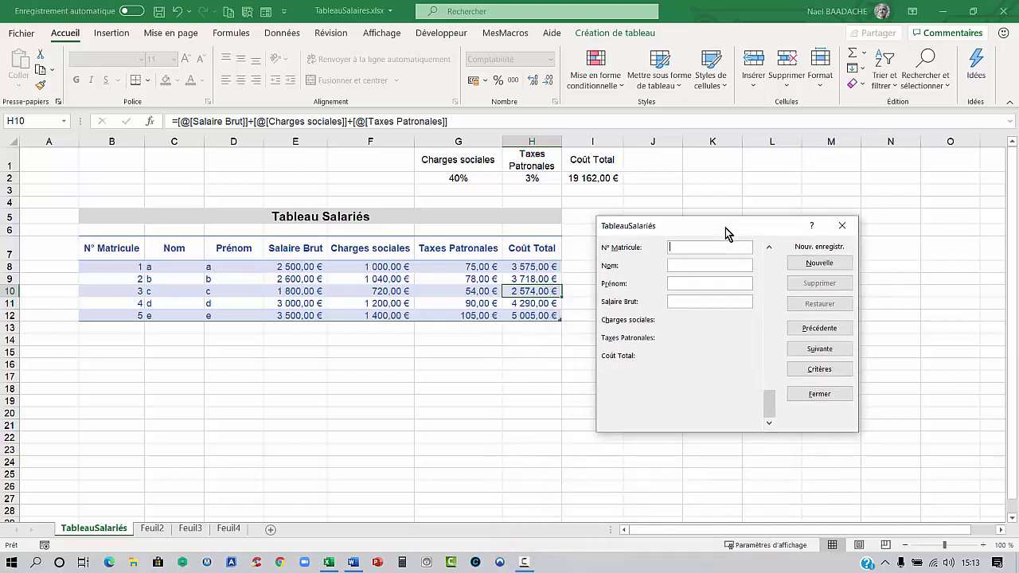
{"action": "left_click", "coordinate": [820, 370]}
{"action": "type", "text": ">"}
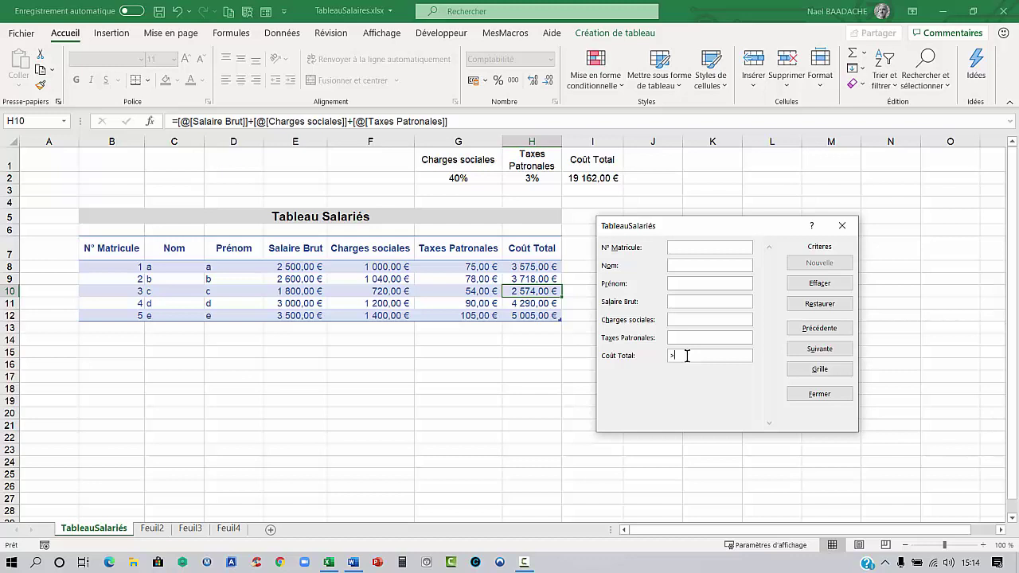
{"action": "type", "text": "3000"}
{"action": "left_click", "coordinate": [820, 330]}
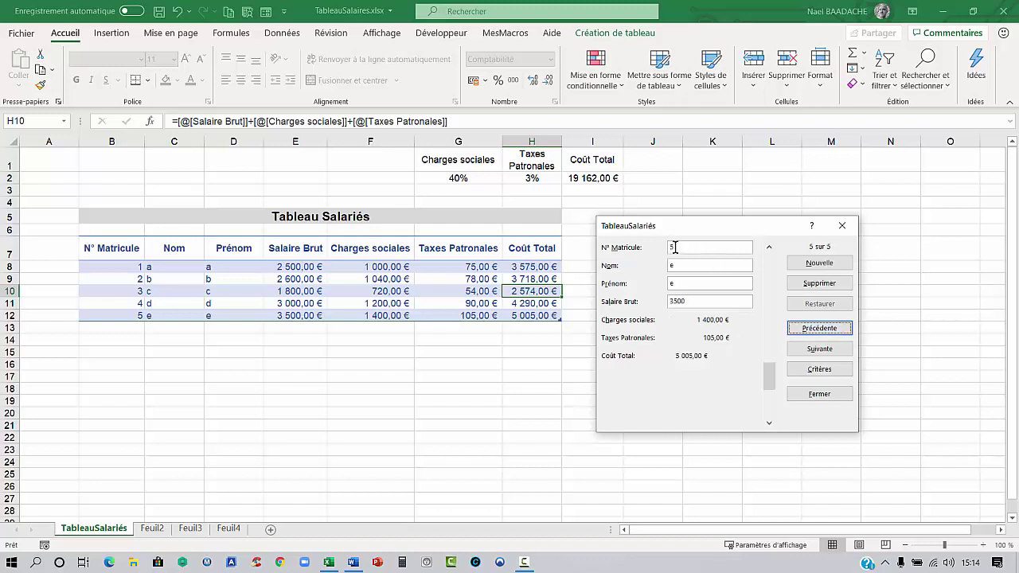
- Step back through employees costing over 3000 to record 1 of 5 (a, 2500)
{"action": "left_click", "coordinate": [818, 335]}
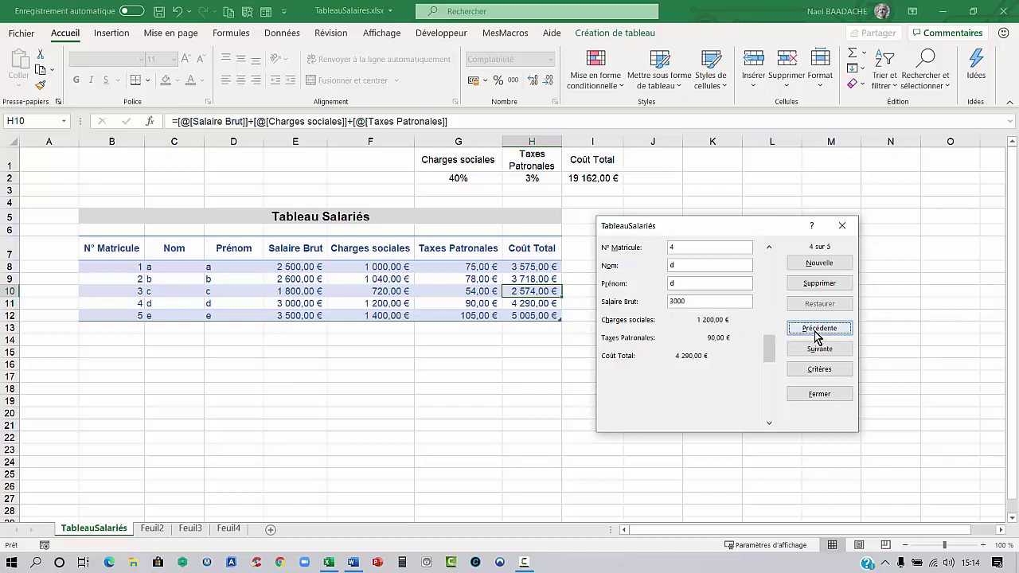
{"action": "left_click", "coordinate": [817, 335]}
{"action": "left_click", "coordinate": [804, 335]}
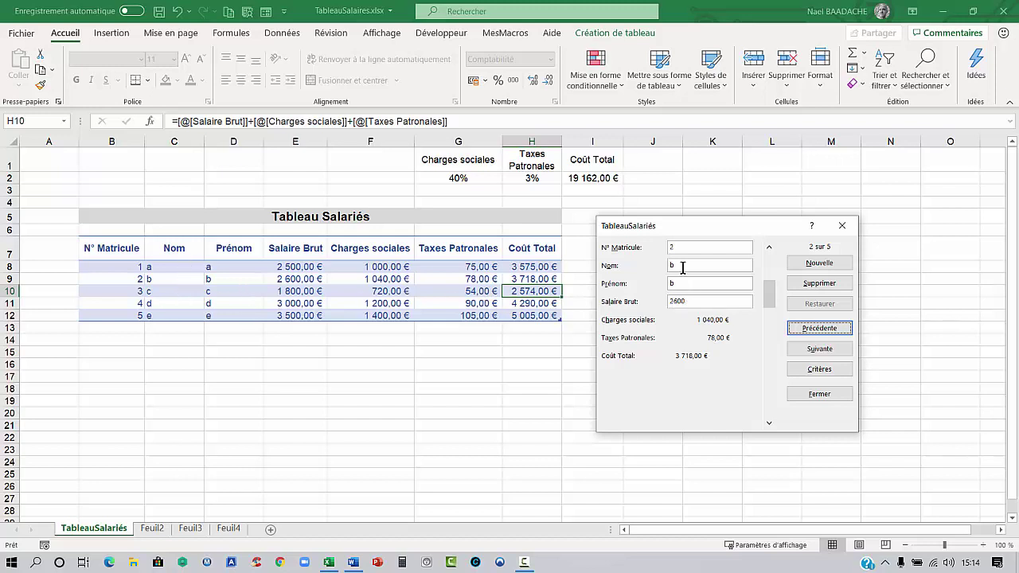
{"action": "left_click", "coordinate": [820, 335]}
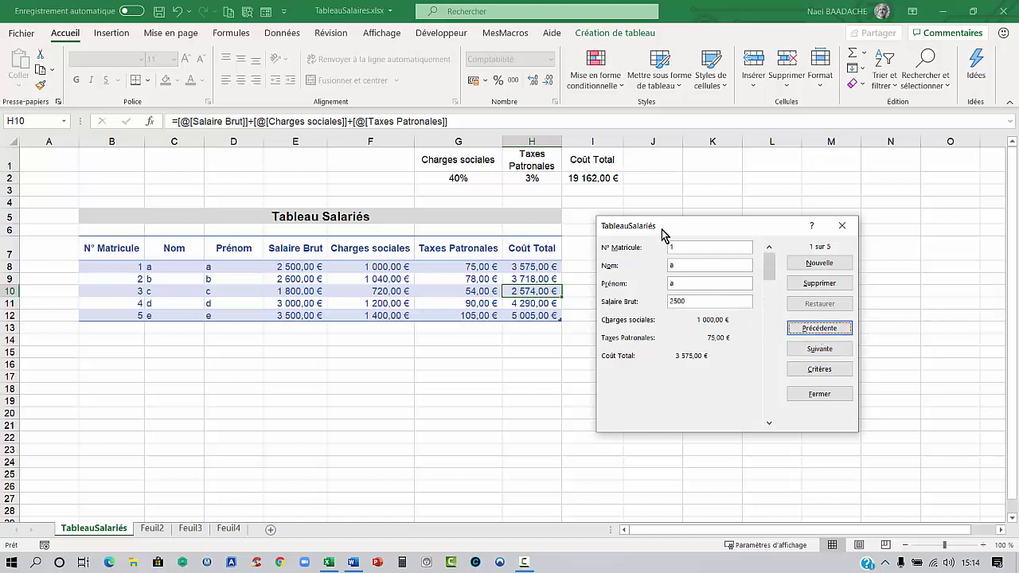
{"action": "mouse_move", "coordinate": [703, 232]}
{"action": "left_mouse_down"}
{"action": "mouse_move", "coordinate": [539, 354]}
{"action": "mouse_move", "coordinate": [691, 288]}
{"action": "left_mouse_up"}
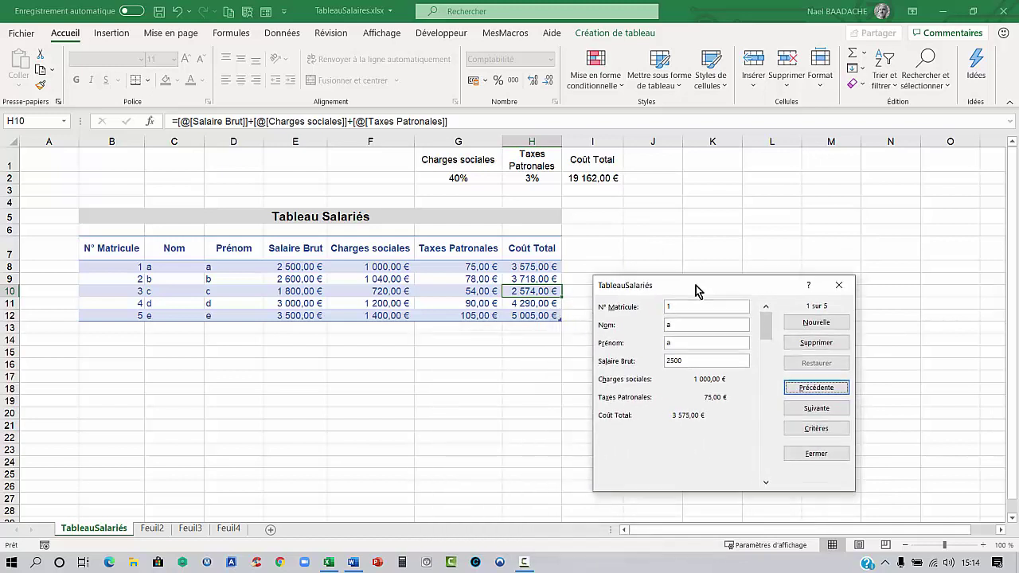